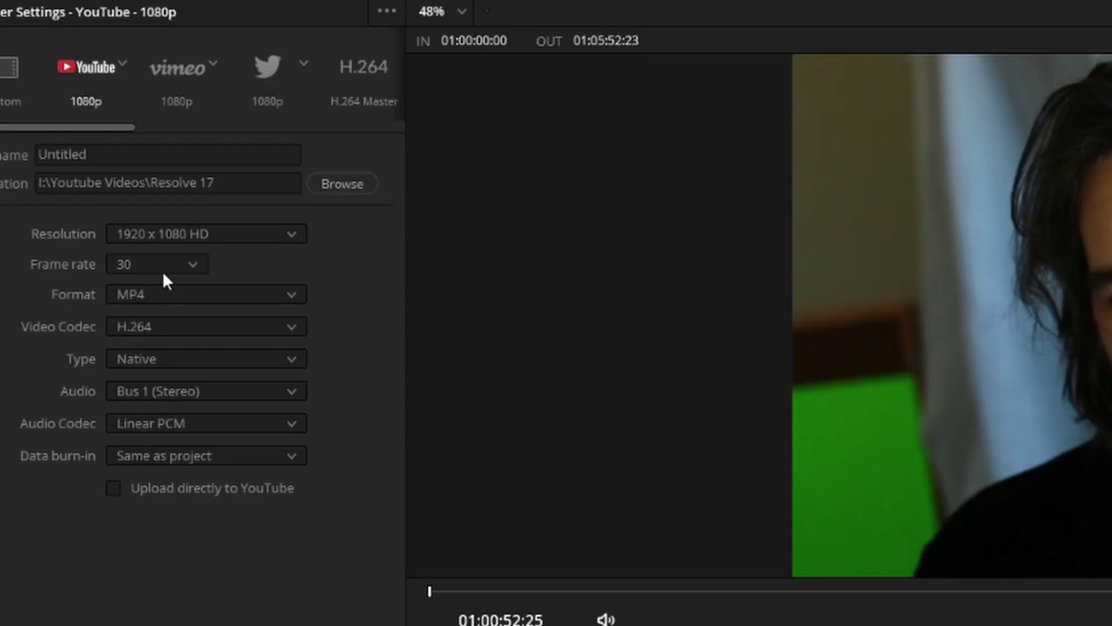
- Check the Deliver page's export frame rate list, which offers only 30
click(162, 267)
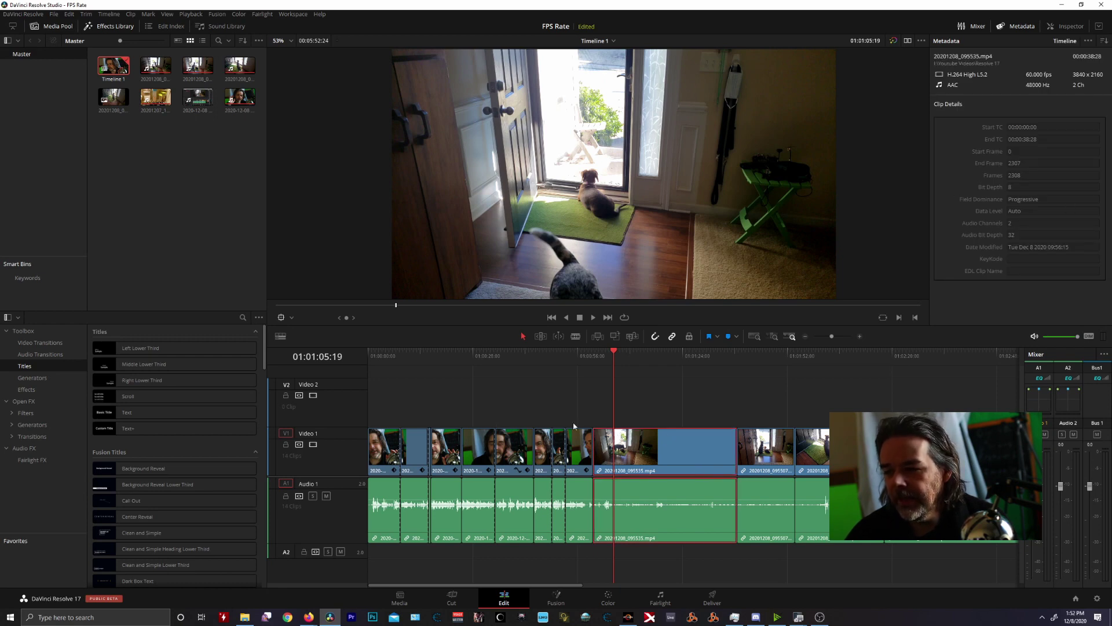
click(568, 366)
click(577, 455)
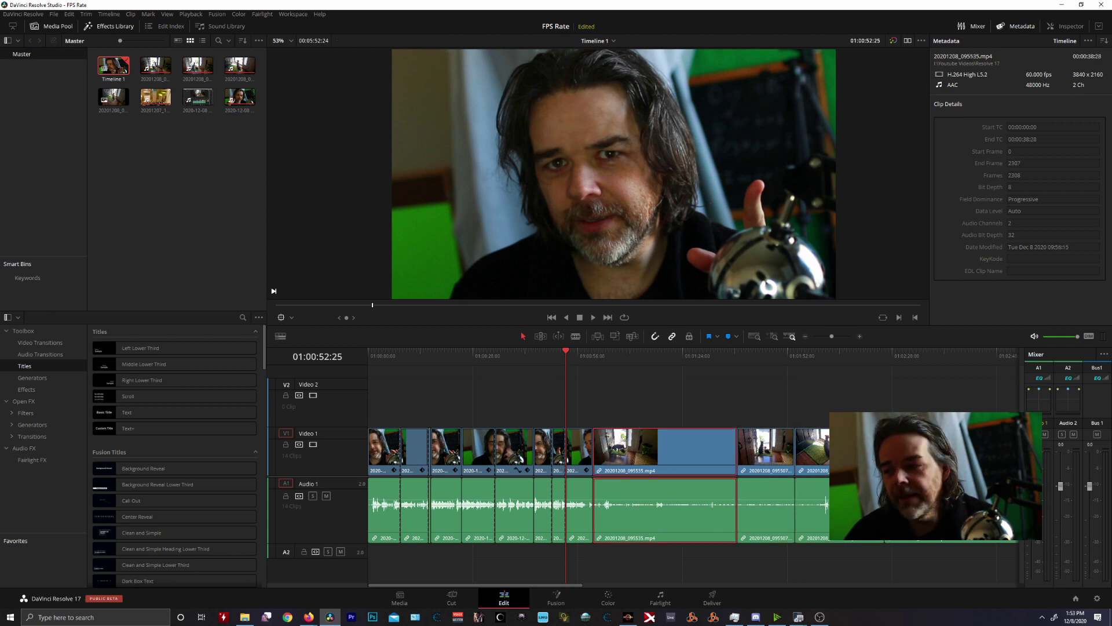
click(1096, 598)
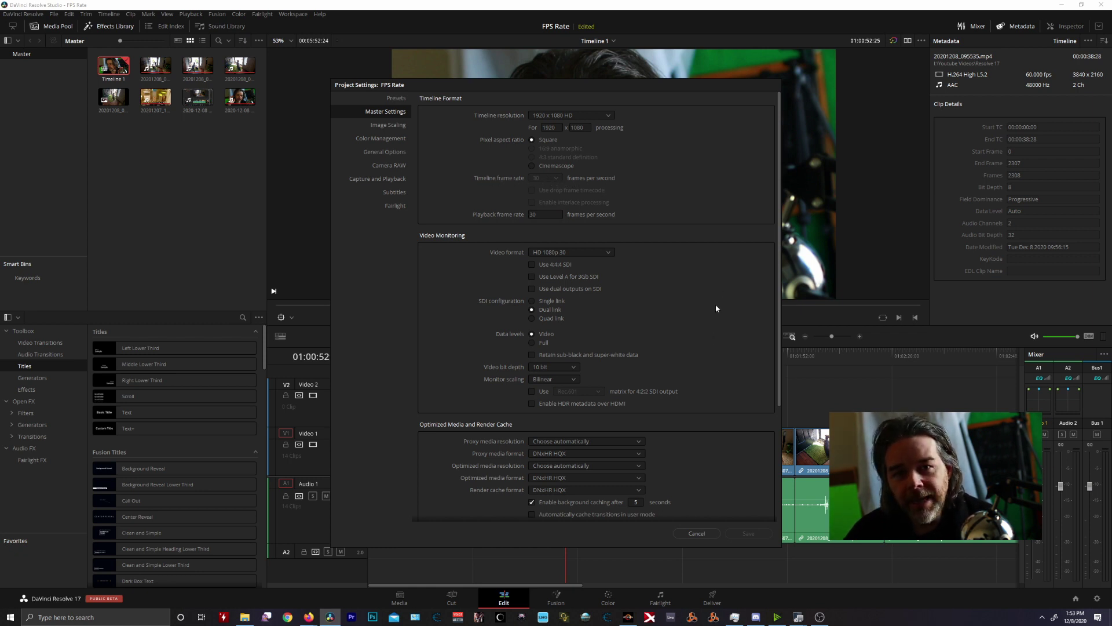
click(696, 532)
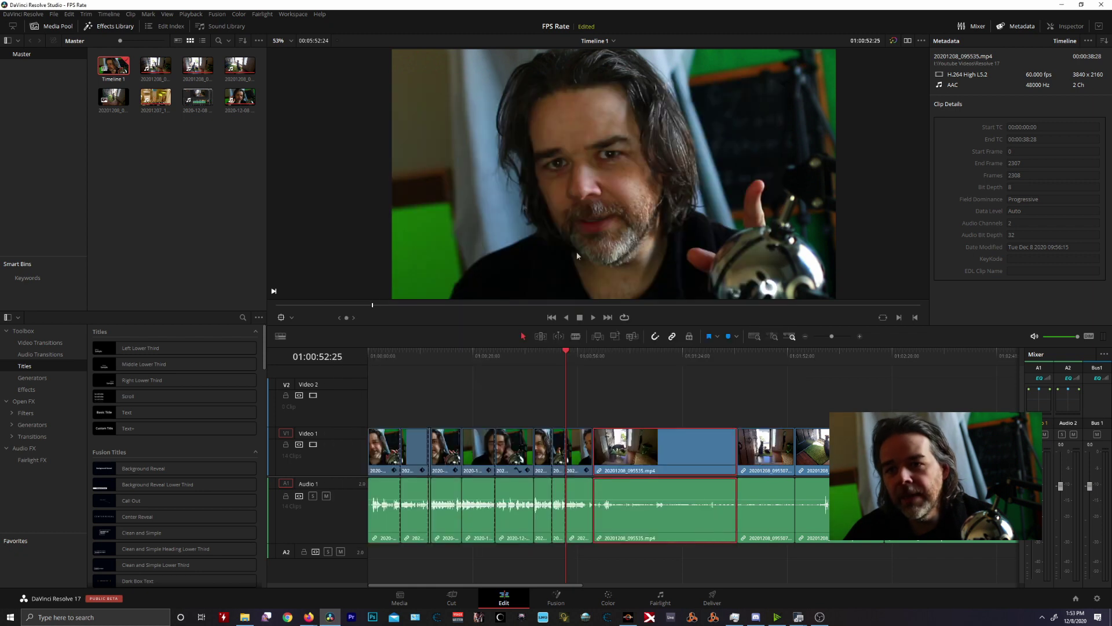
- Start a new timeline, Timeline 2, from the Media Pool's empty space
click(113, 73)
right_click(128, 166)
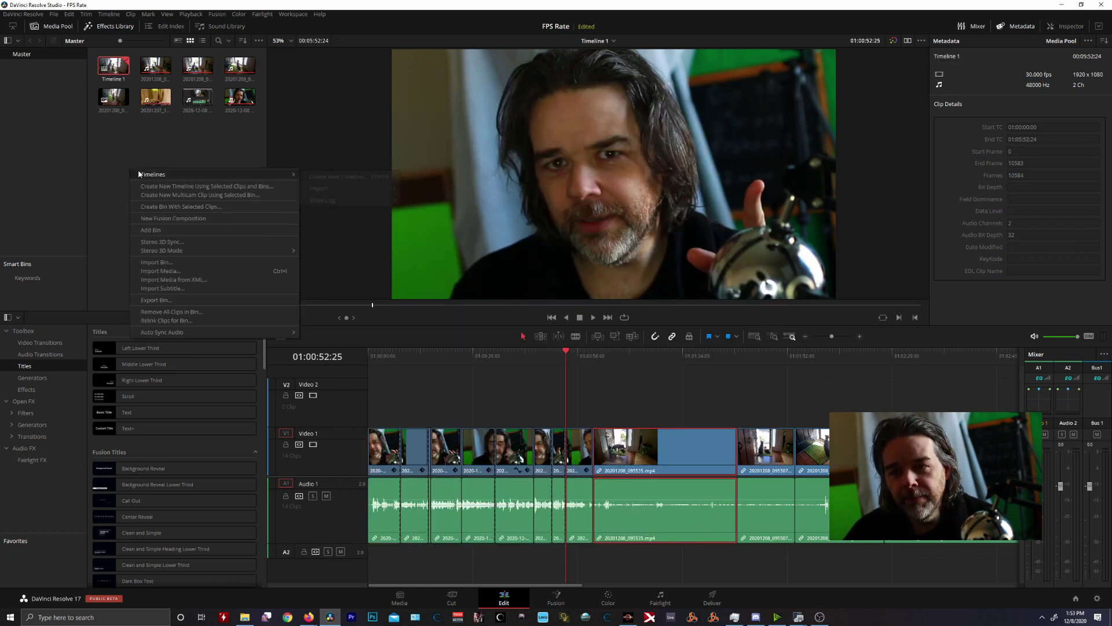
right_click(117, 141)
click(115, 136)
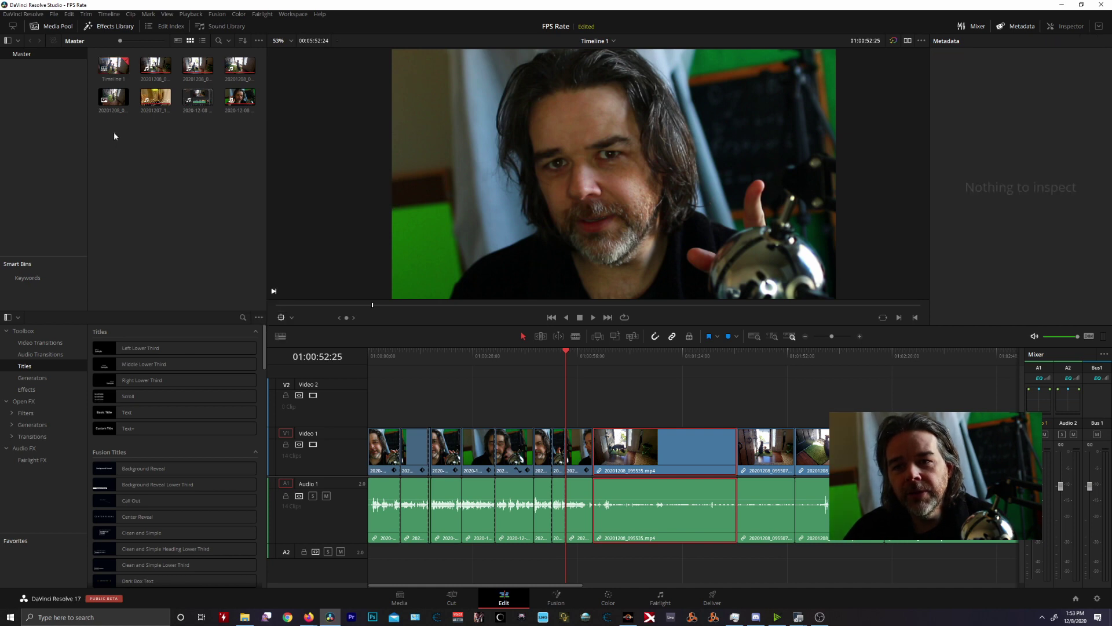
right_click(141, 149)
mouse_move(169, 155)
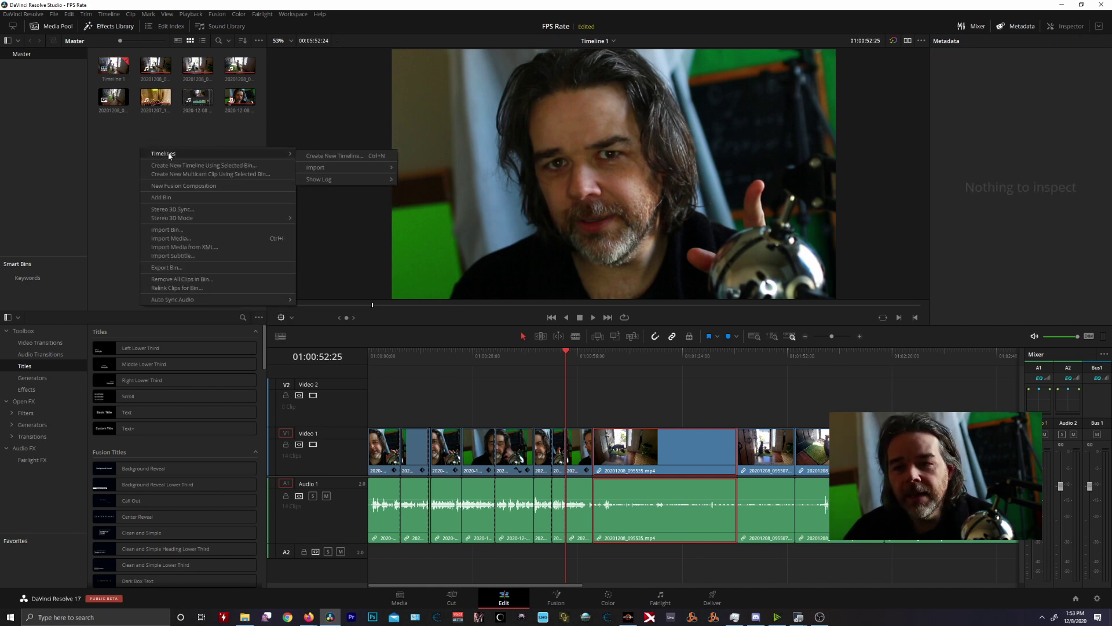
click(323, 157)
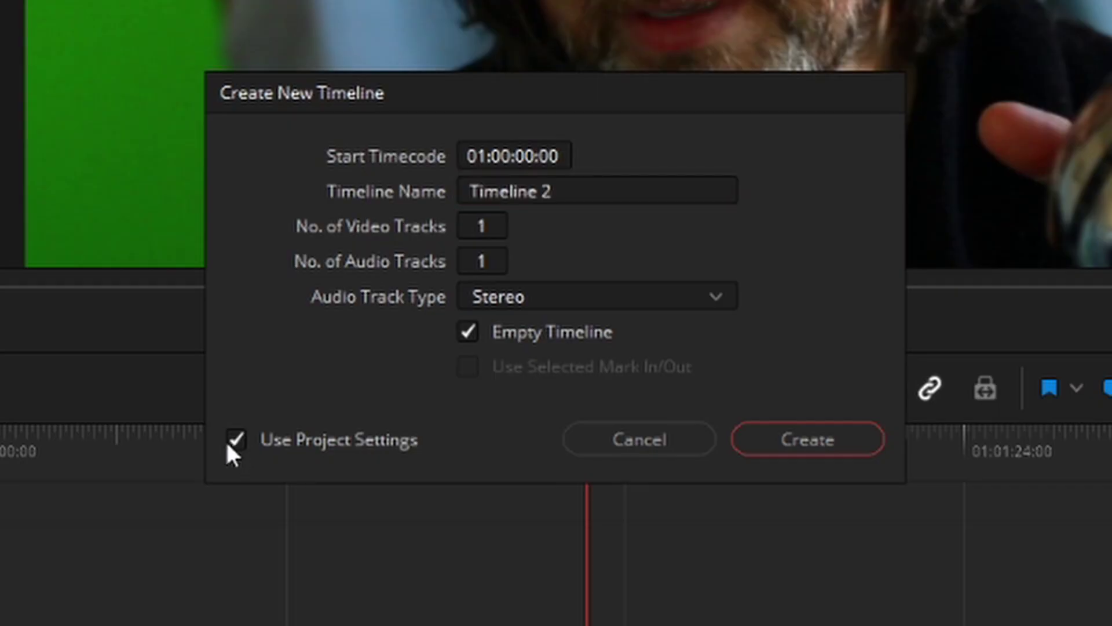
- Untick Use Project Settings and set the timeline frame rate to 60
click(457, 352)
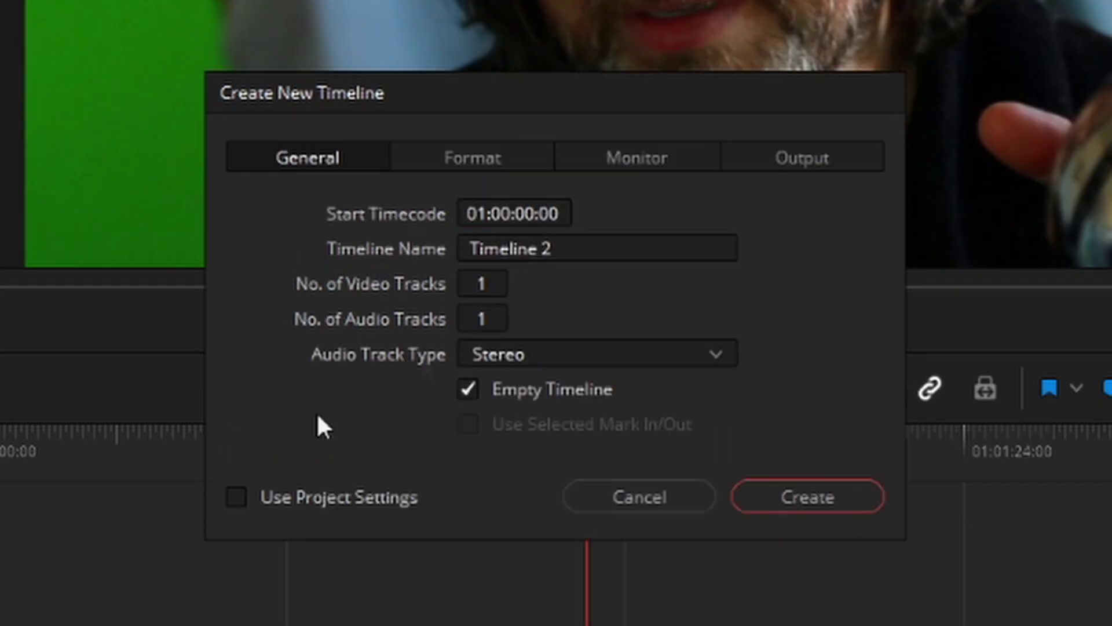
click(493, 159)
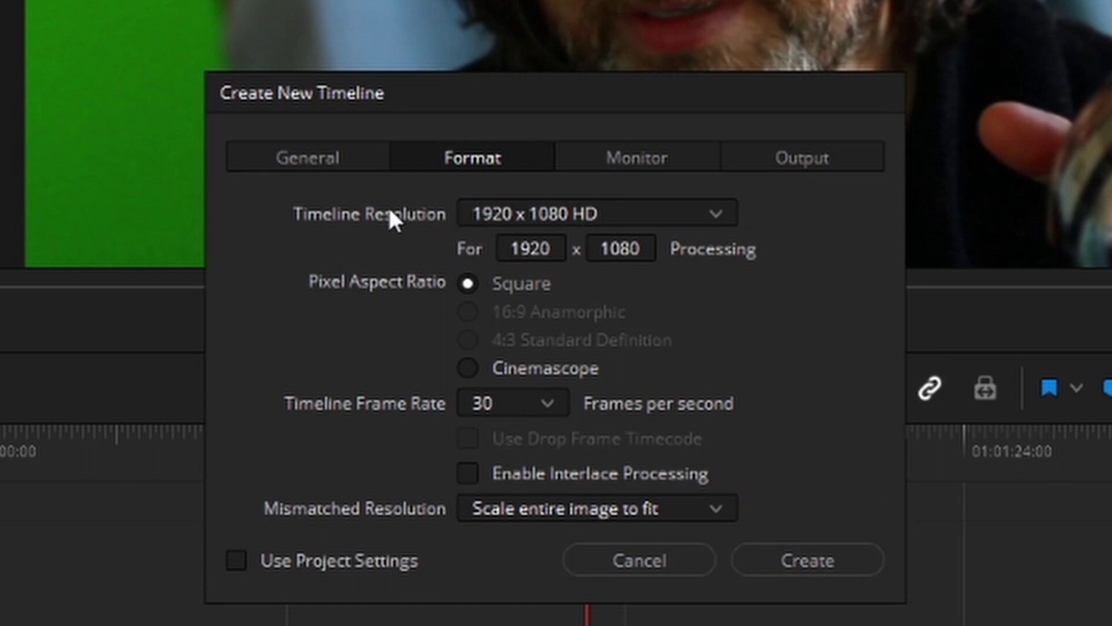
click(531, 407)
drag(553, 492, 549, 606)
click(512, 603)
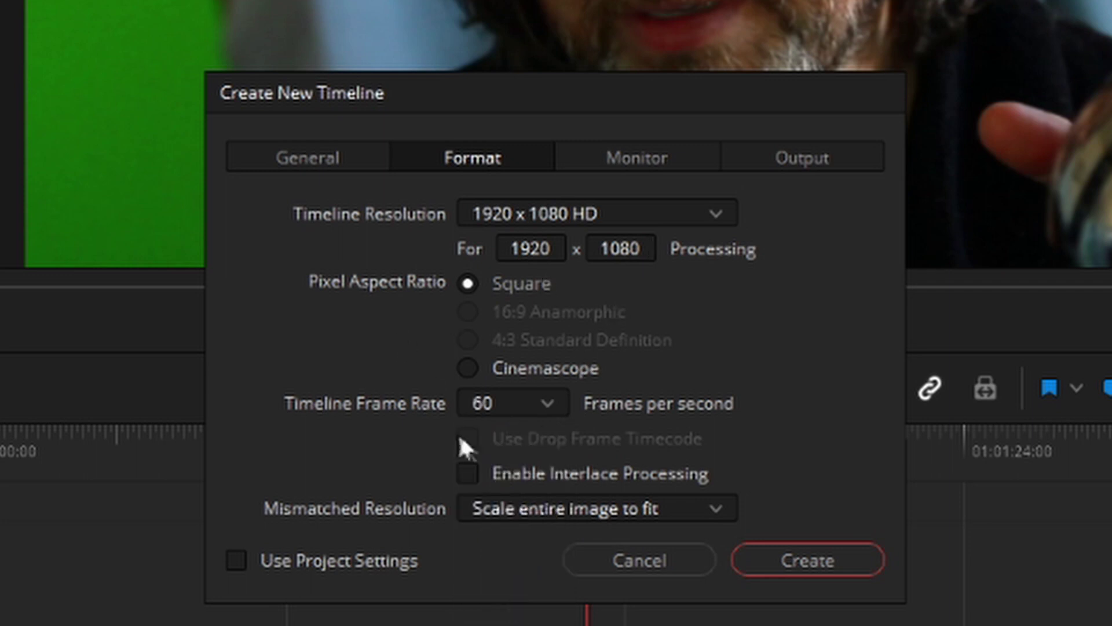
- Set the Monitor video format to HD 1080p 60 and create Timeline 2
click(601, 161)
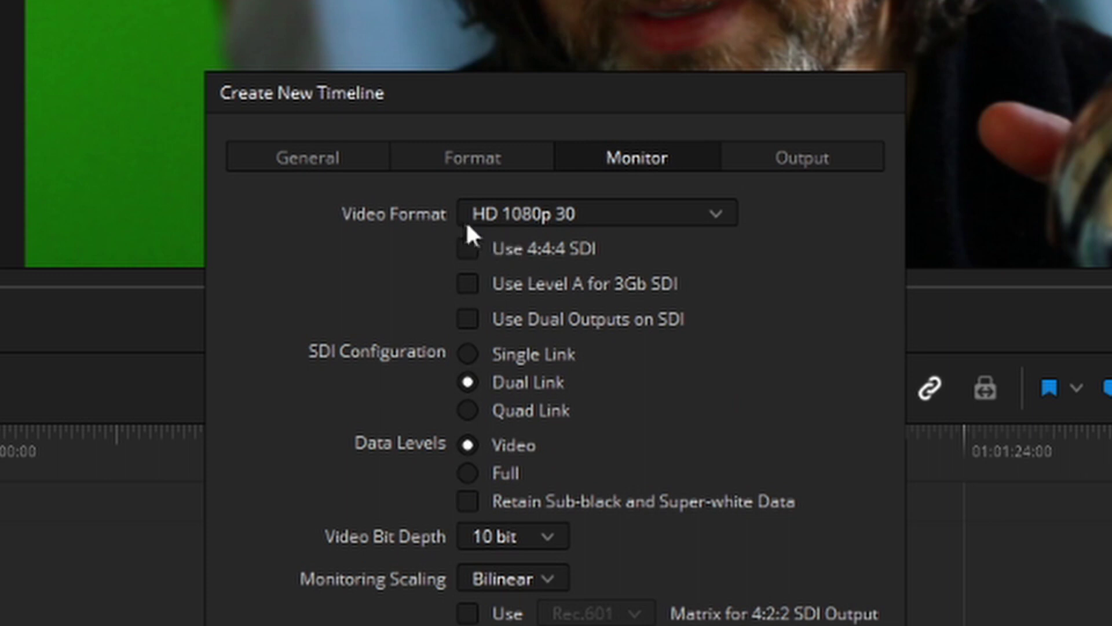
click(560, 215)
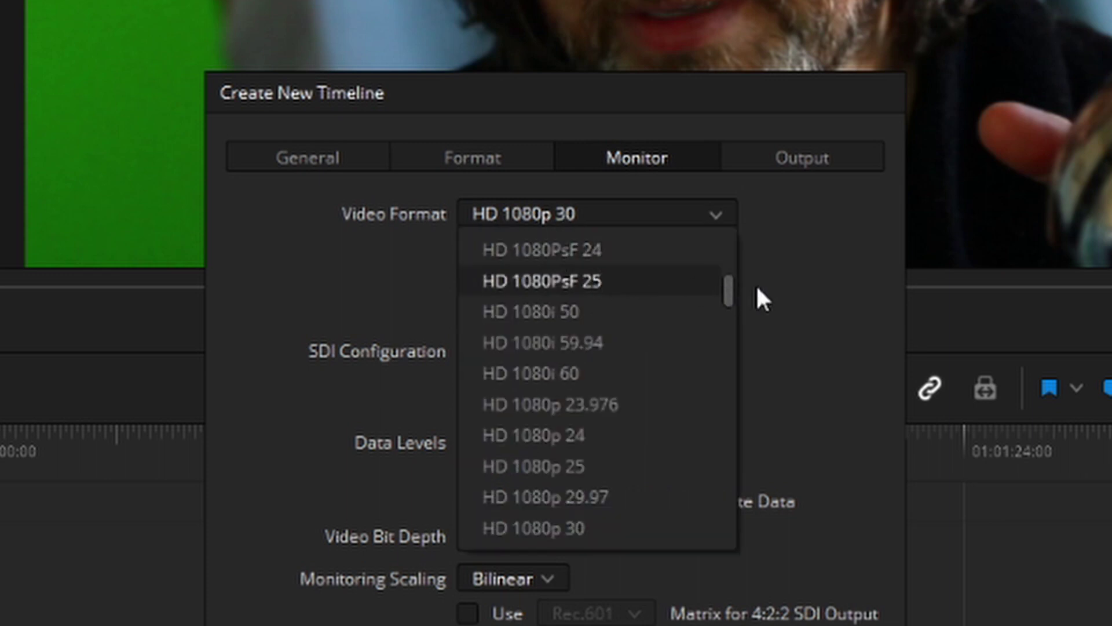
drag(727, 294, 722, 334)
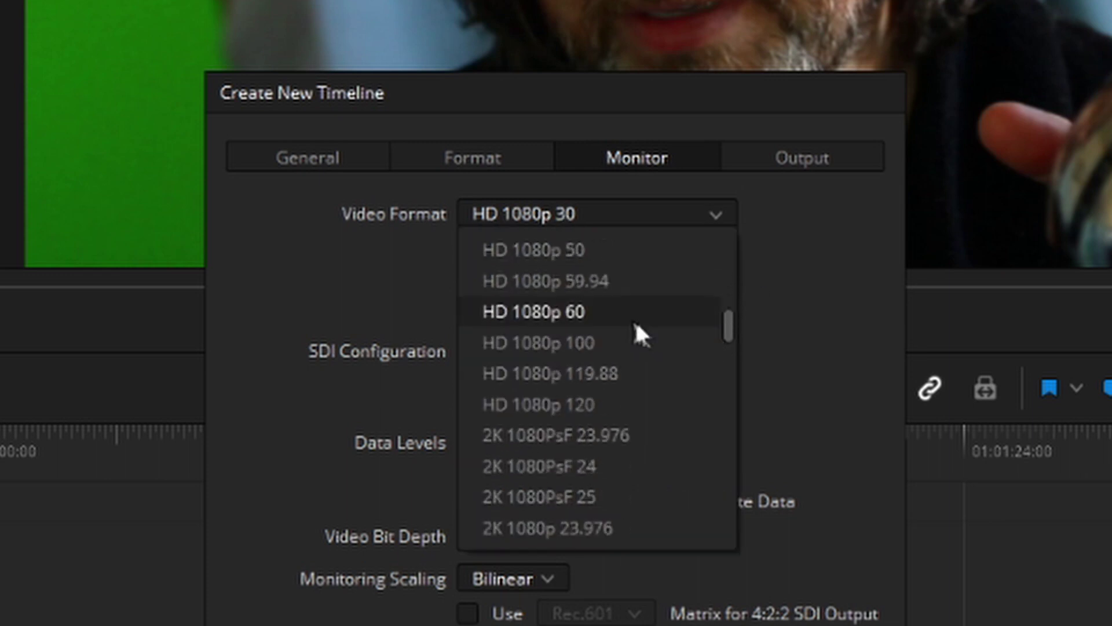
click(583, 311)
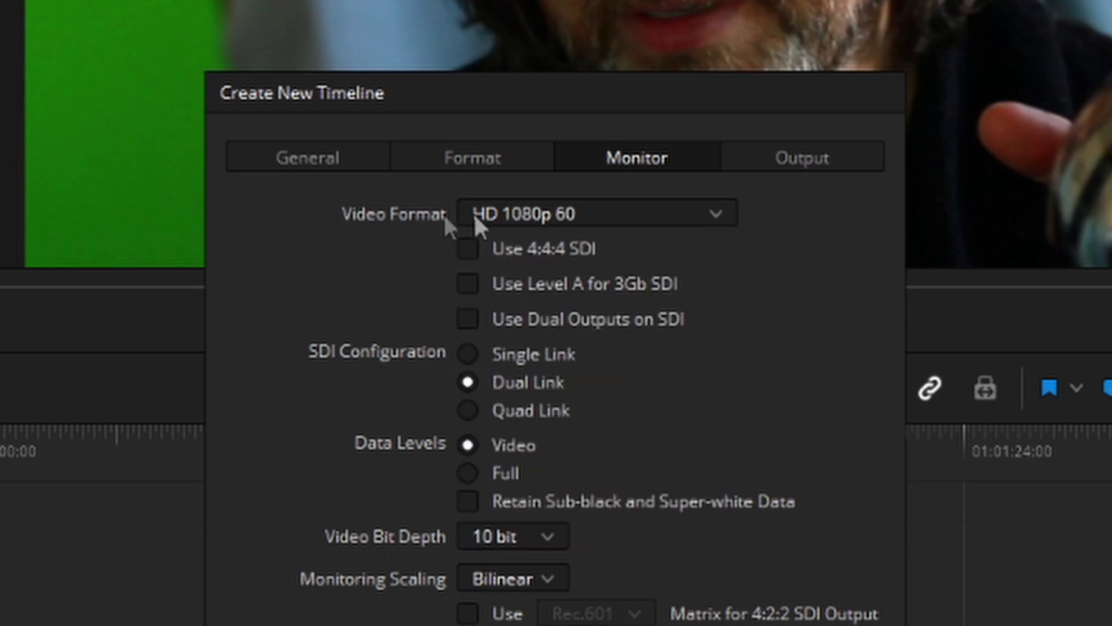
click(601, 221)
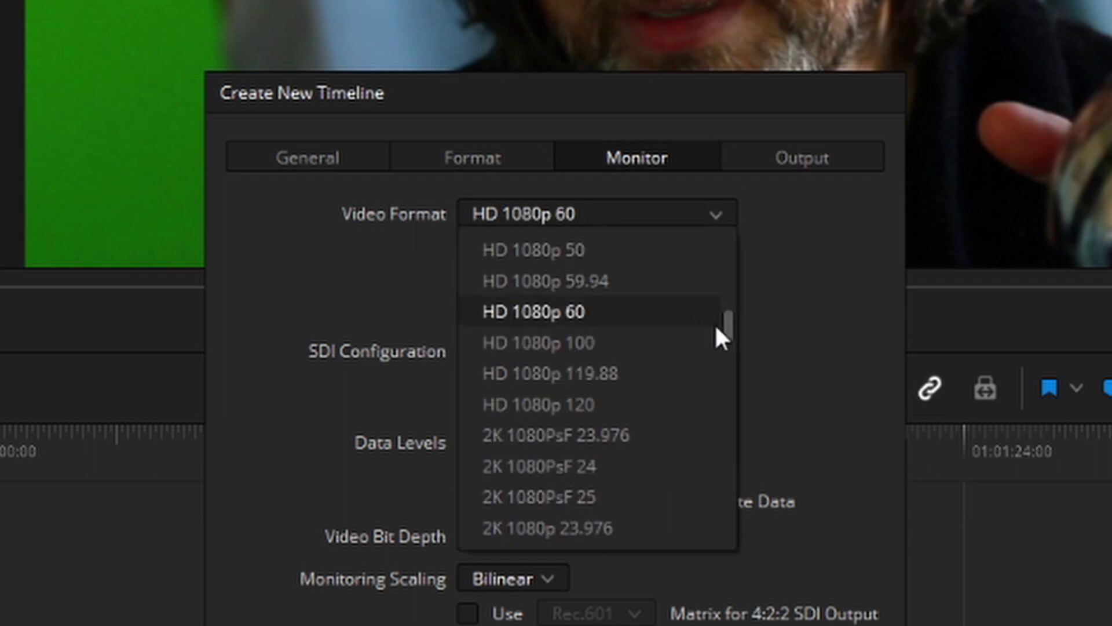
mouse_move(716, 328)
mouse_down()
mouse_move(710, 463)
mouse_move(714, 320)
mouse_up()
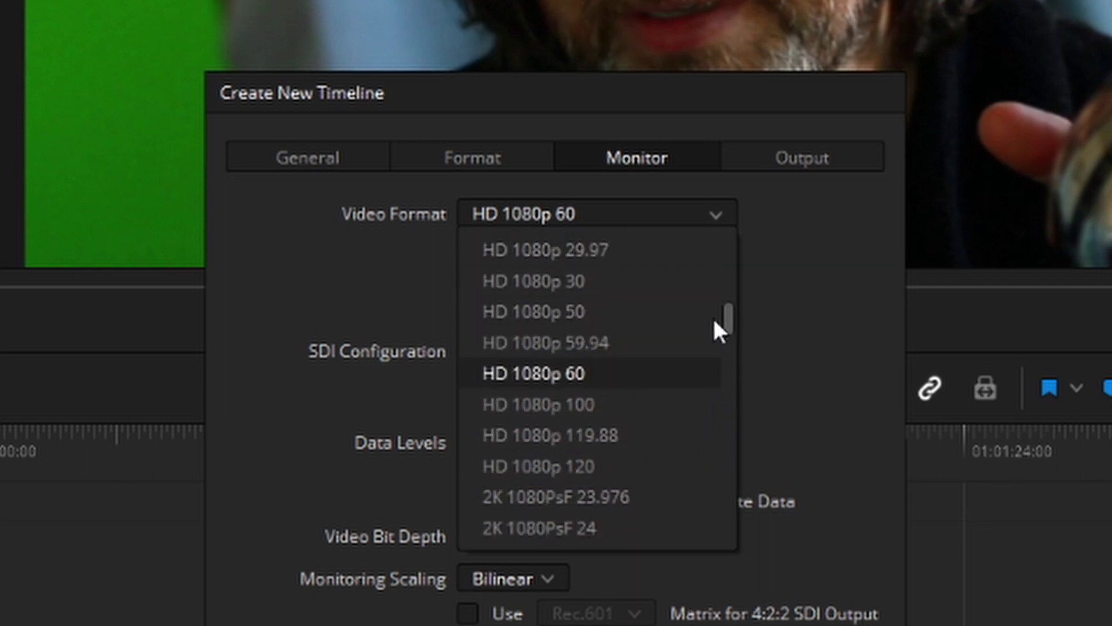
click(519, 374)
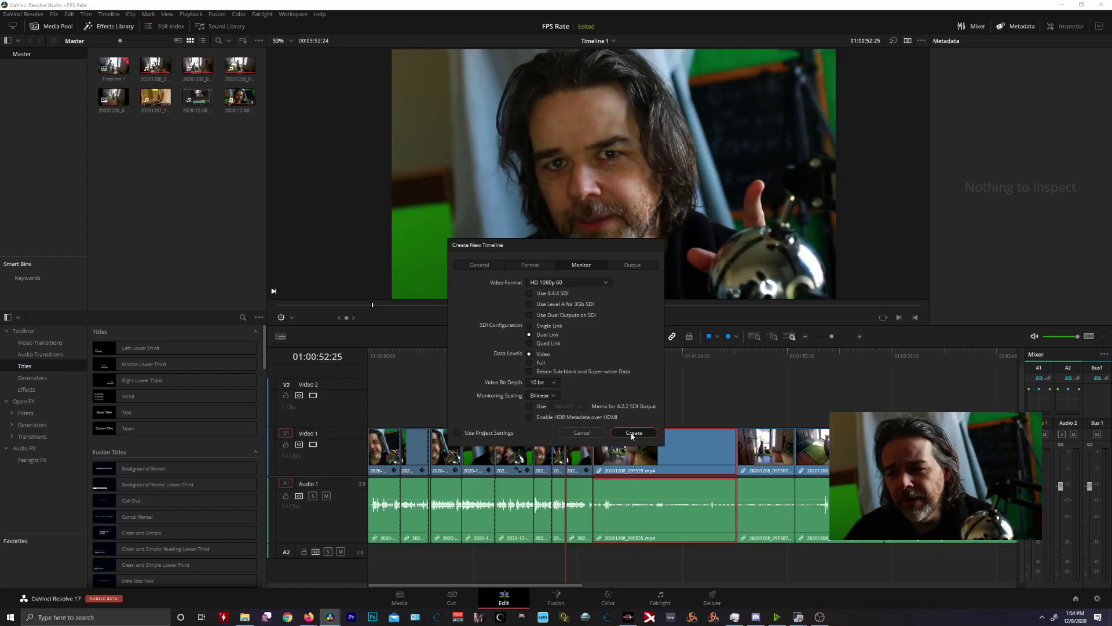
click(633, 433)
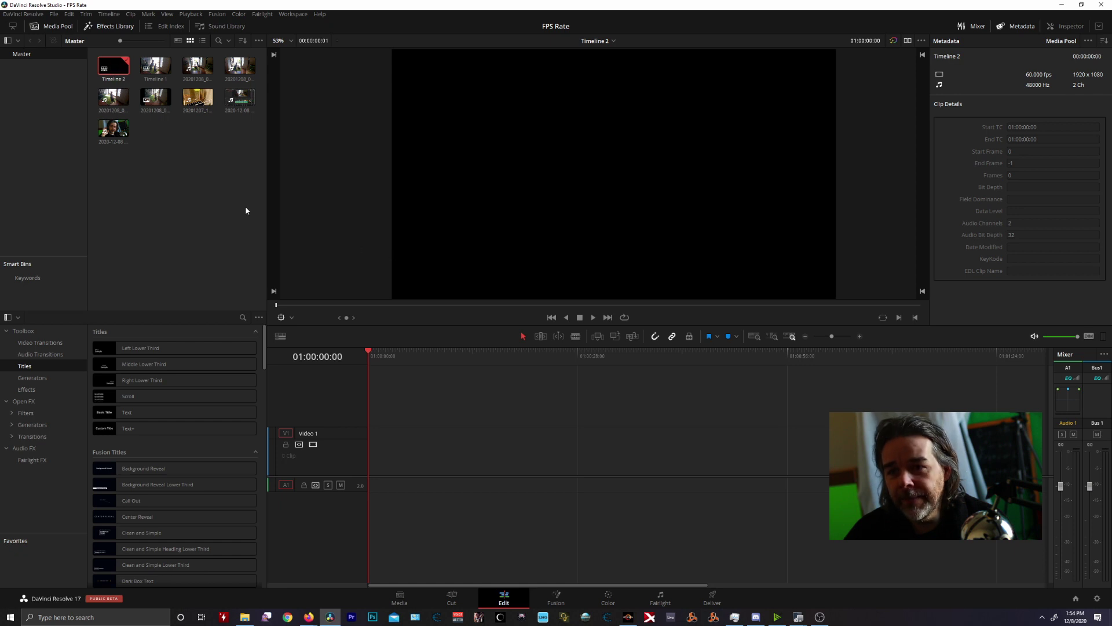
- Copy all of Timeline 1's clips with Ctrl+A, Ctrl+C and paste them into the empty Timeline 2
double_click(152, 64)
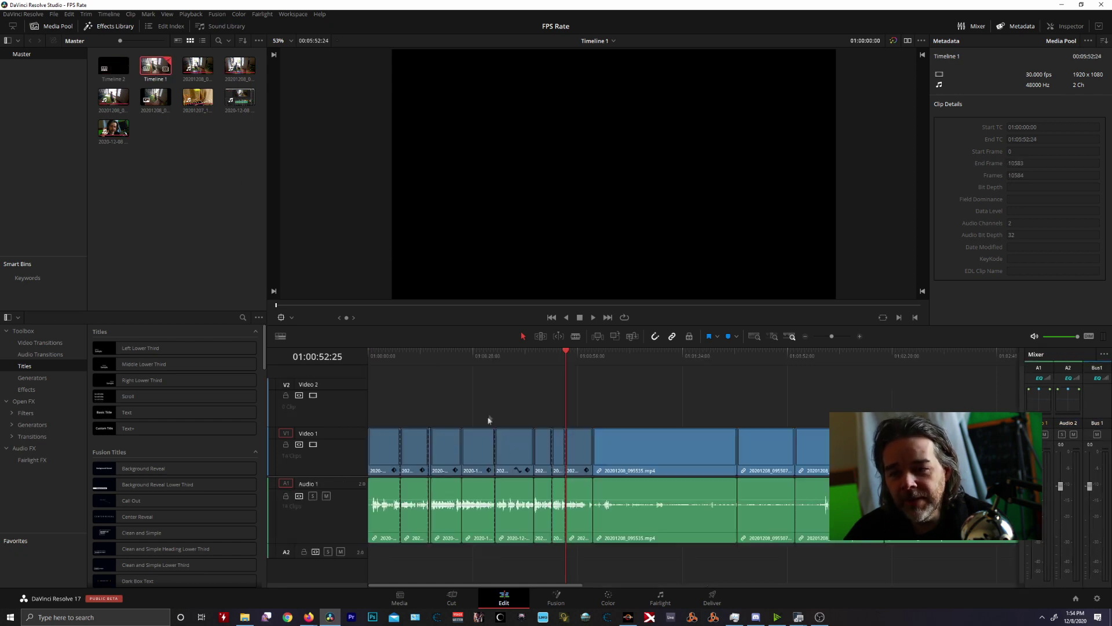
click(708, 447)
key(ctrl+a)
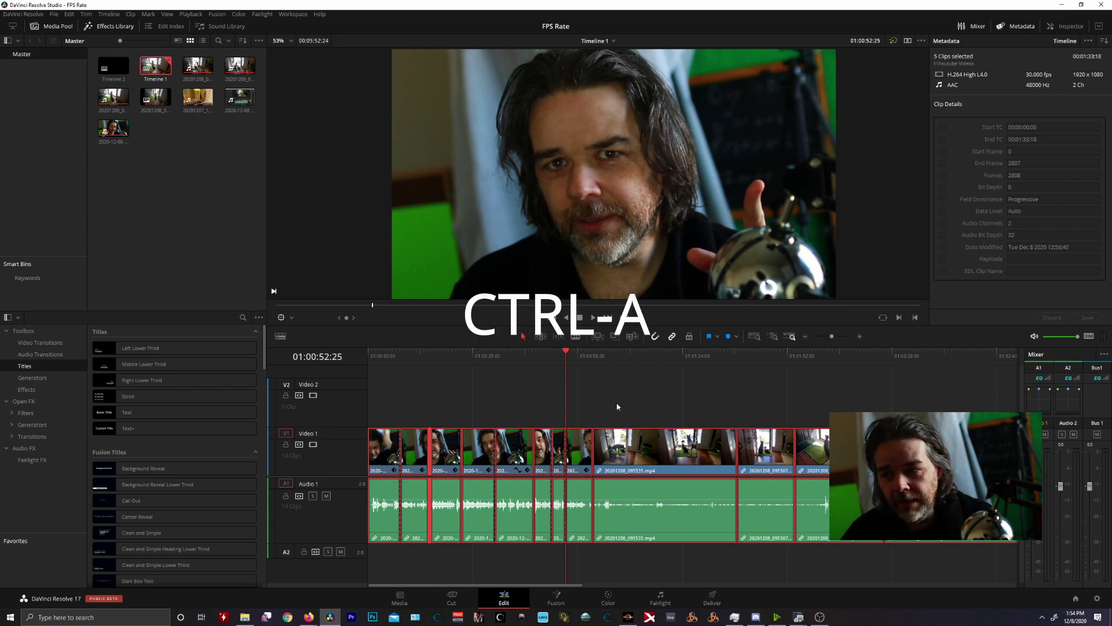
key(ctrl+c)
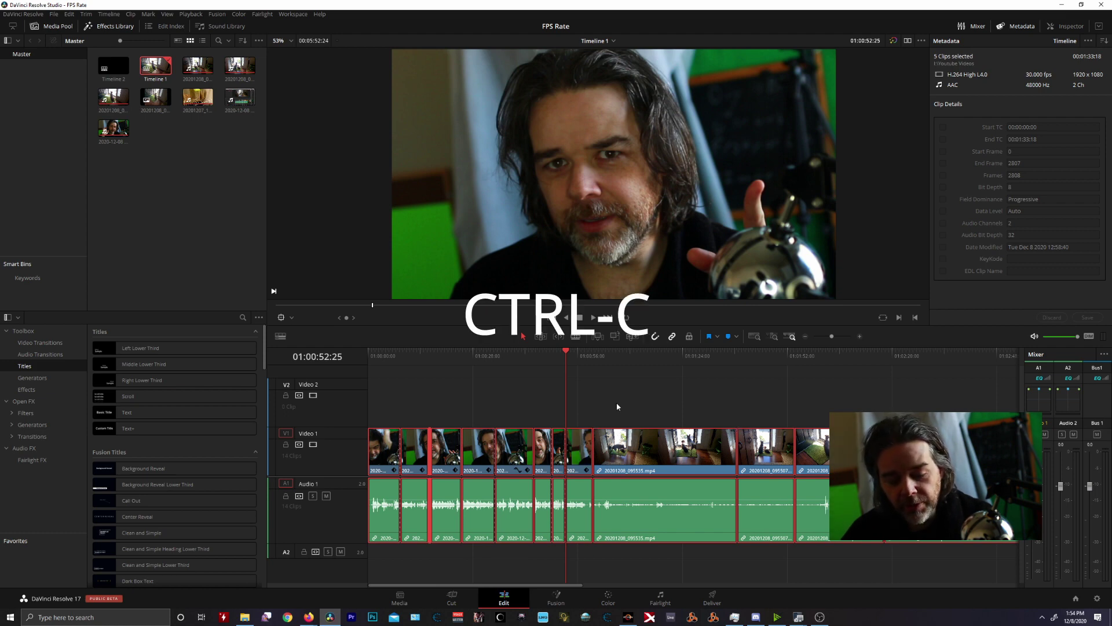
double_click(117, 74)
click(387, 462)
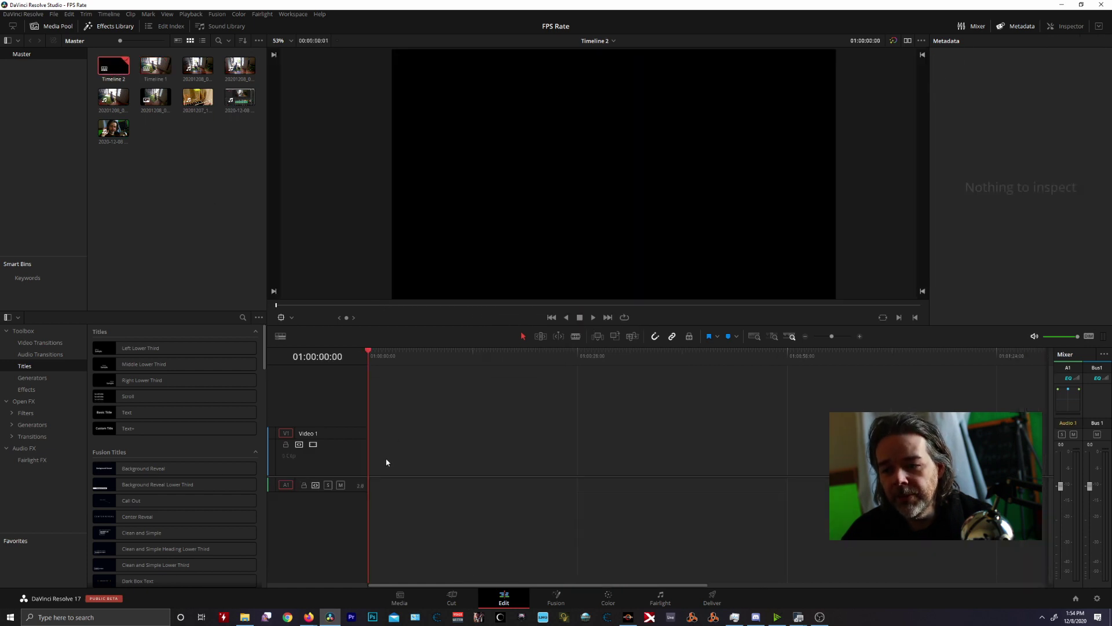
click(397, 466)
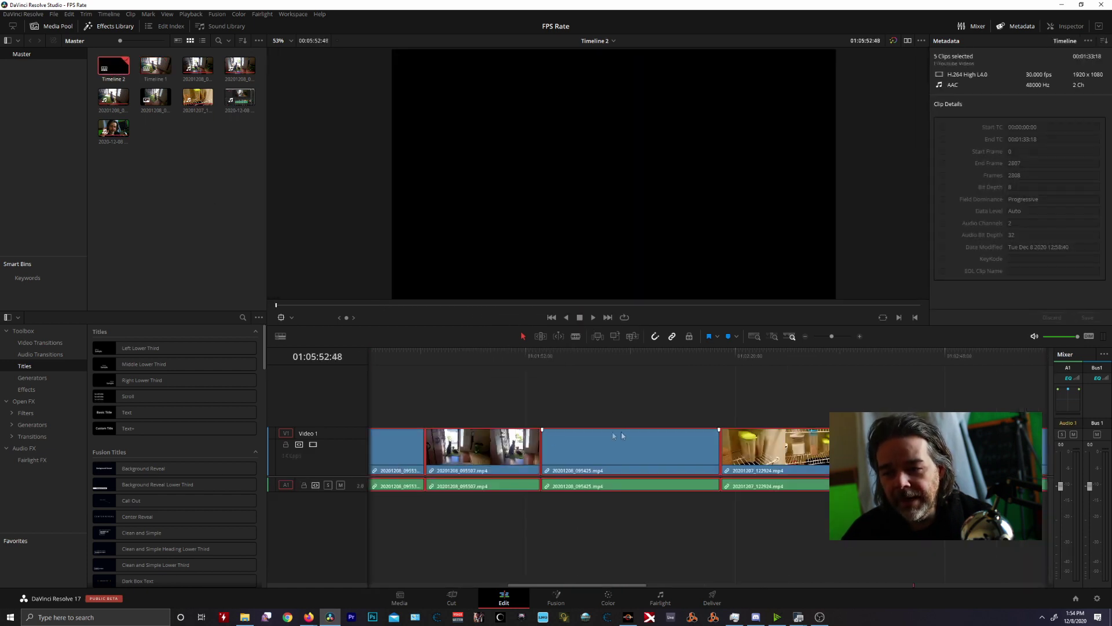
click(414, 365)
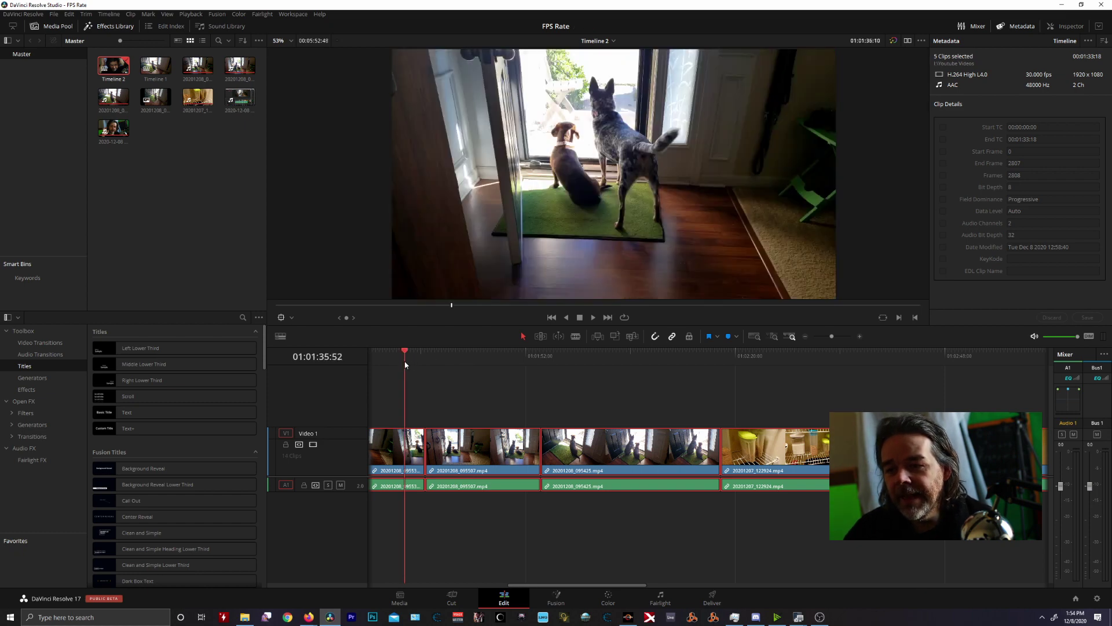
key(space)
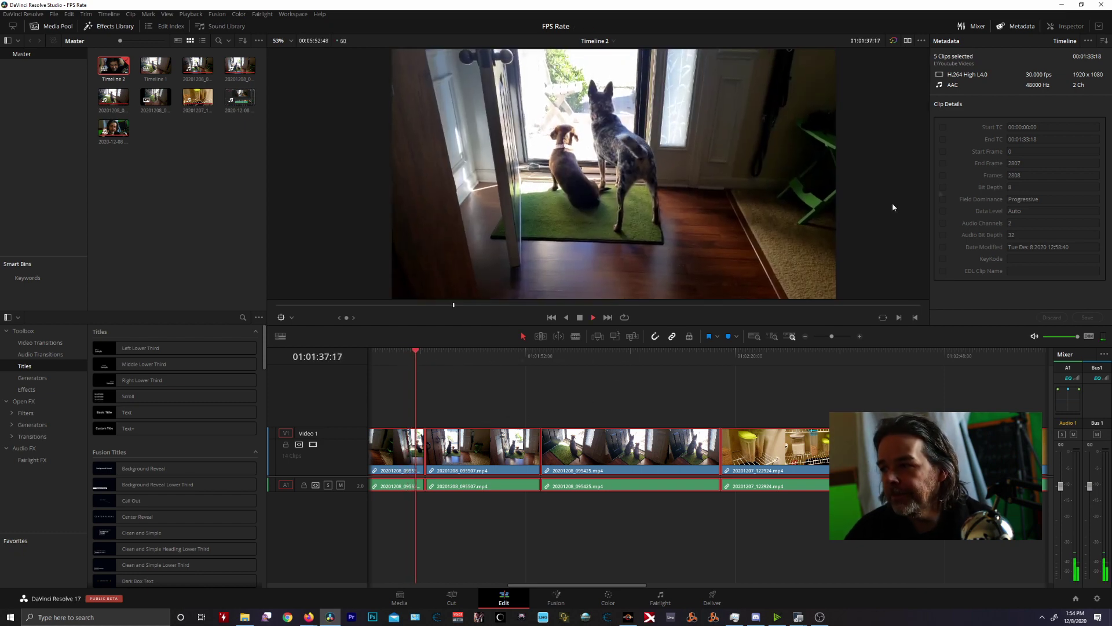
key(space)
click(560, 412)
key(space)
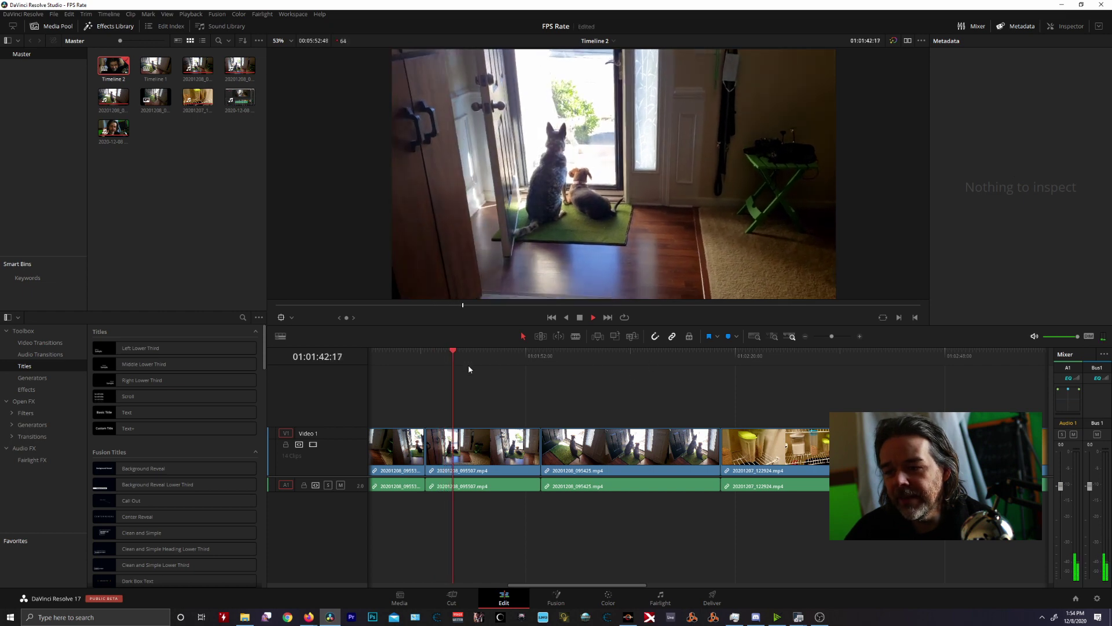
key(space)
click(390, 354)
key(space)
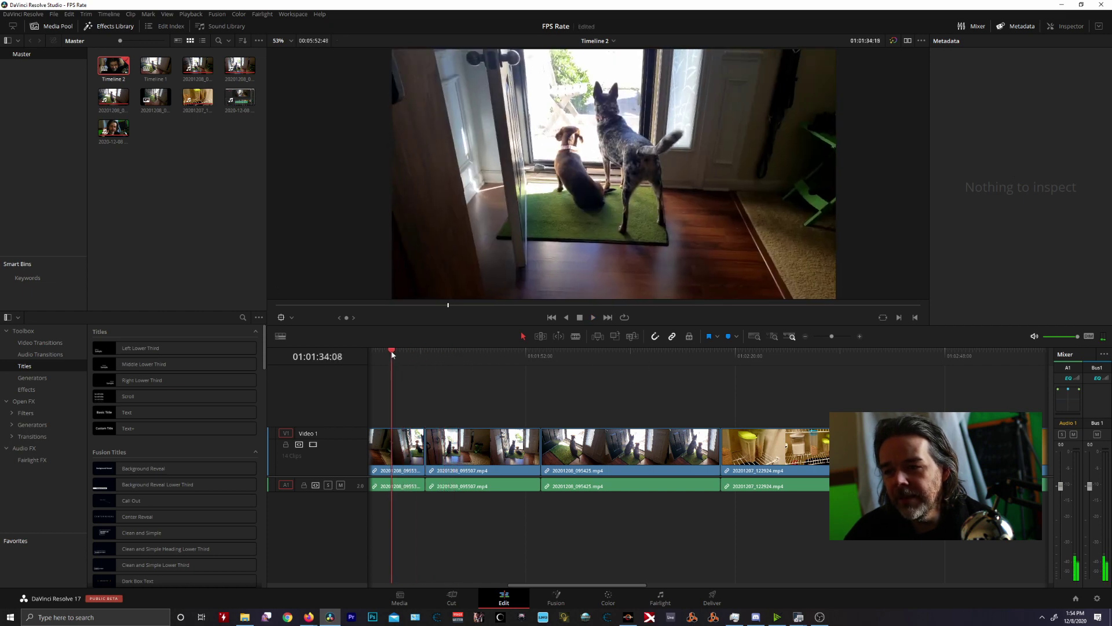
click(380, 353)
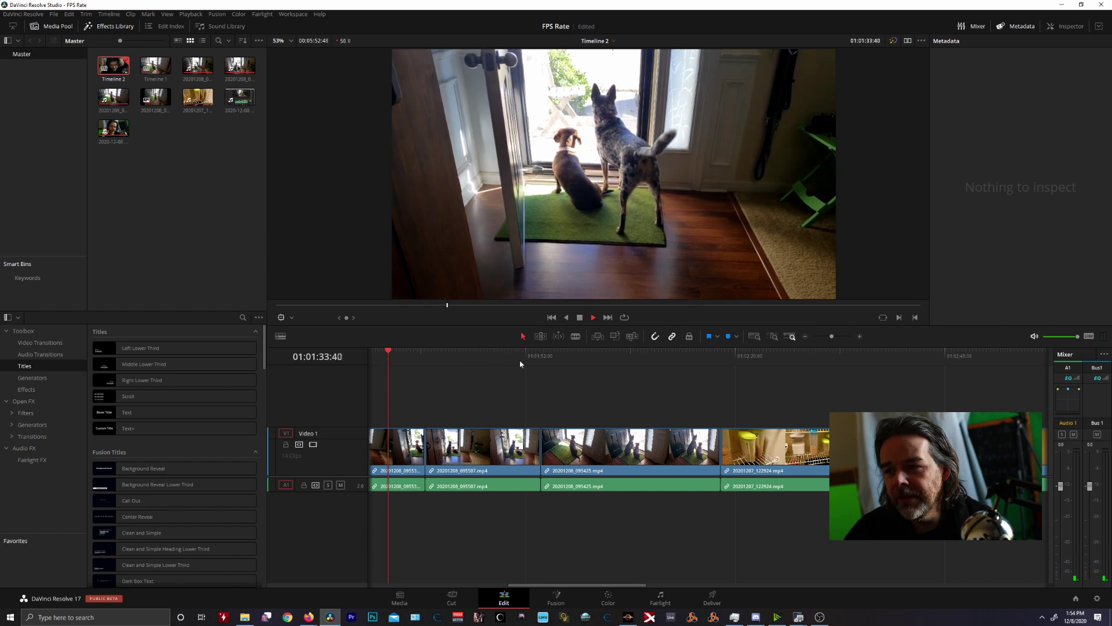
key(space)
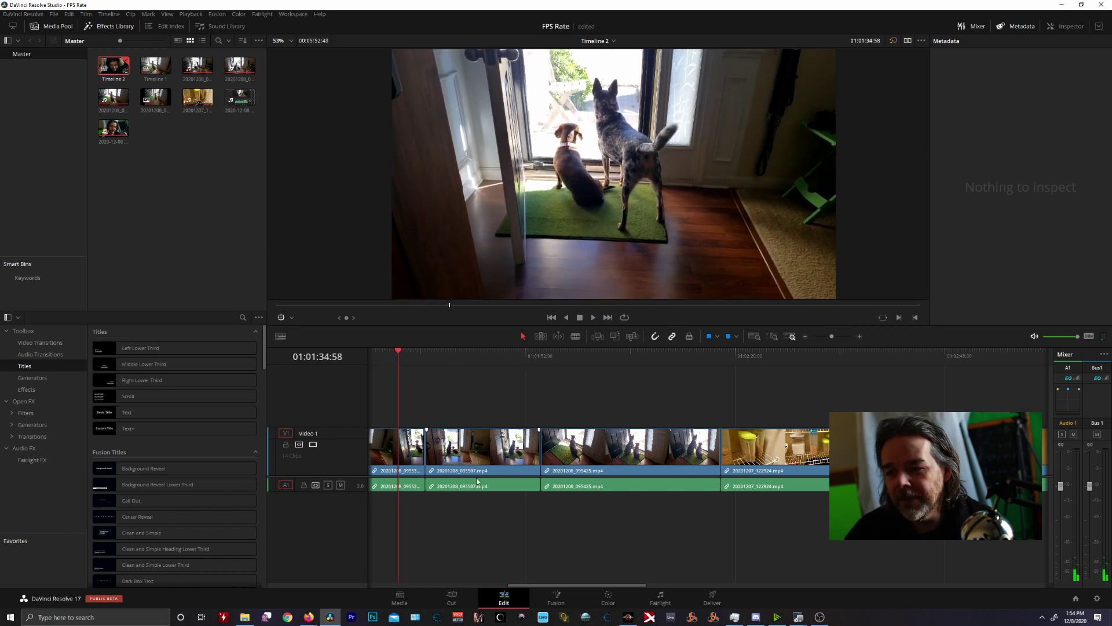
drag(582, 585, 449, 585)
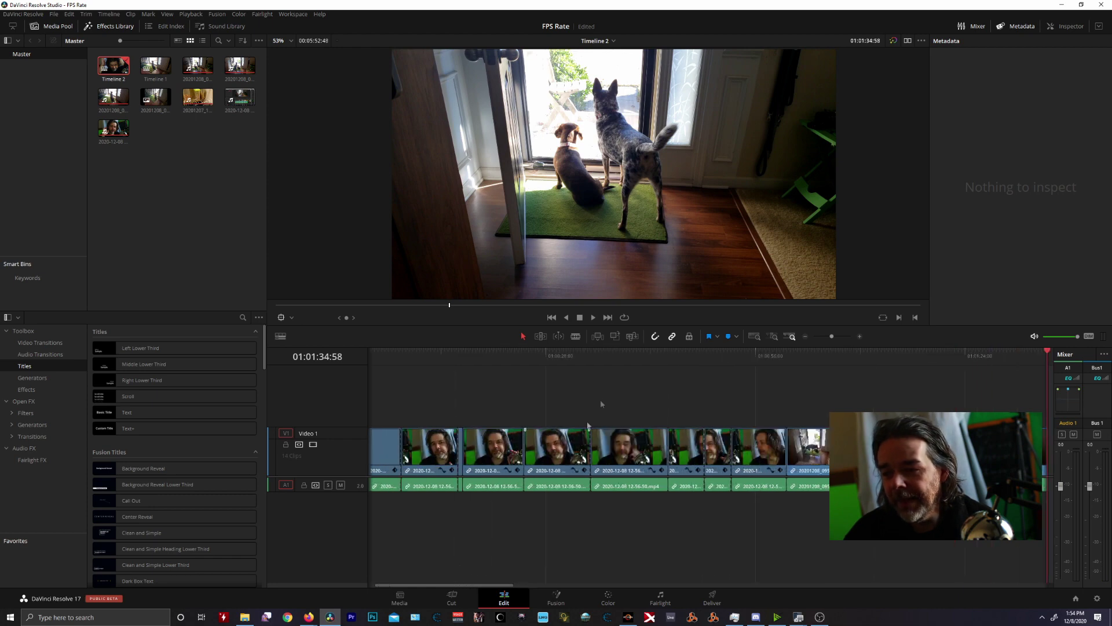
click(556, 357)
key(space)
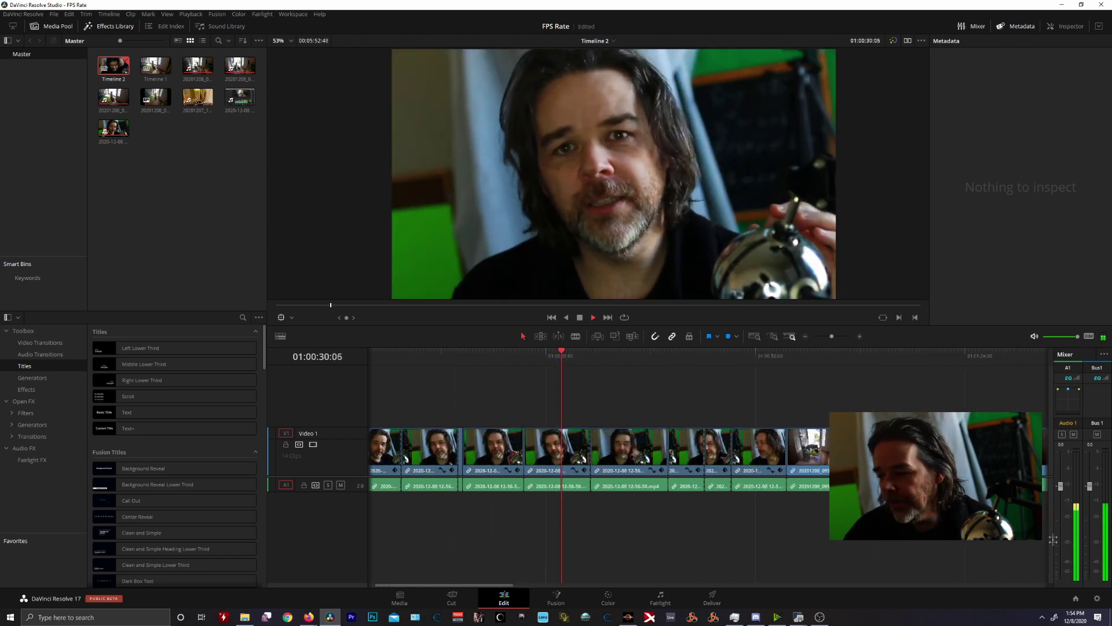
key(space)
click(1096, 599)
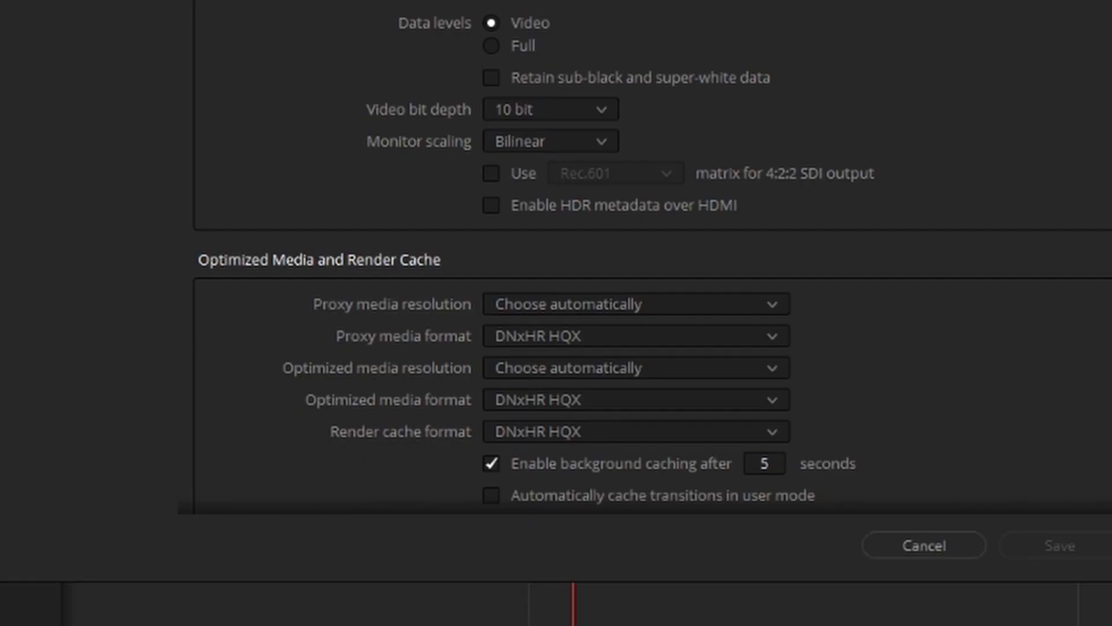
scroll(597, 313, down, 3)
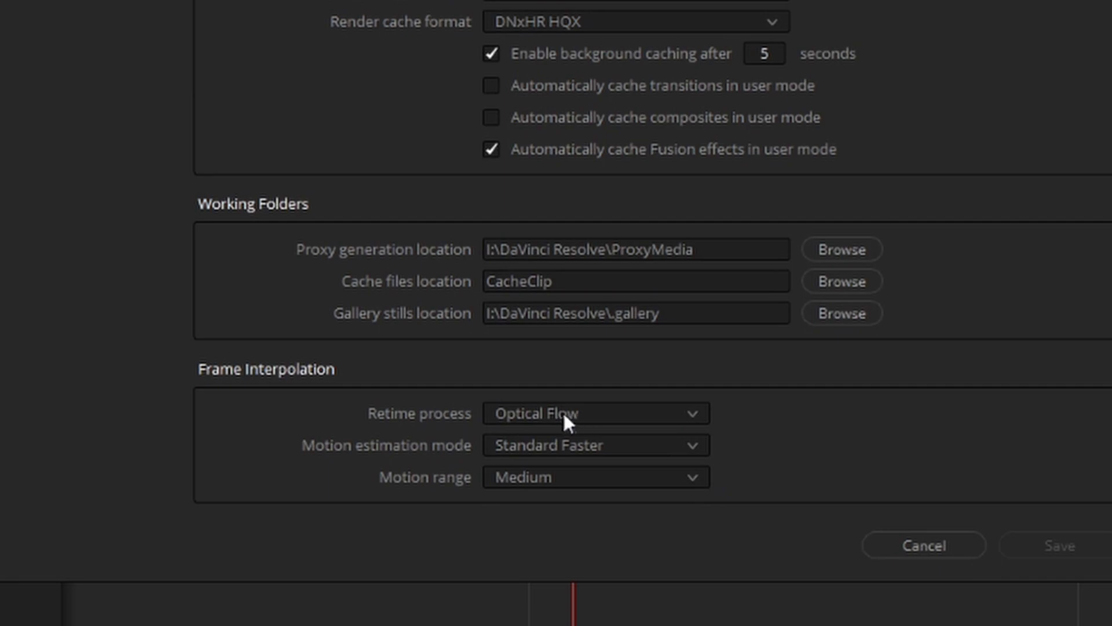
click(915, 544)
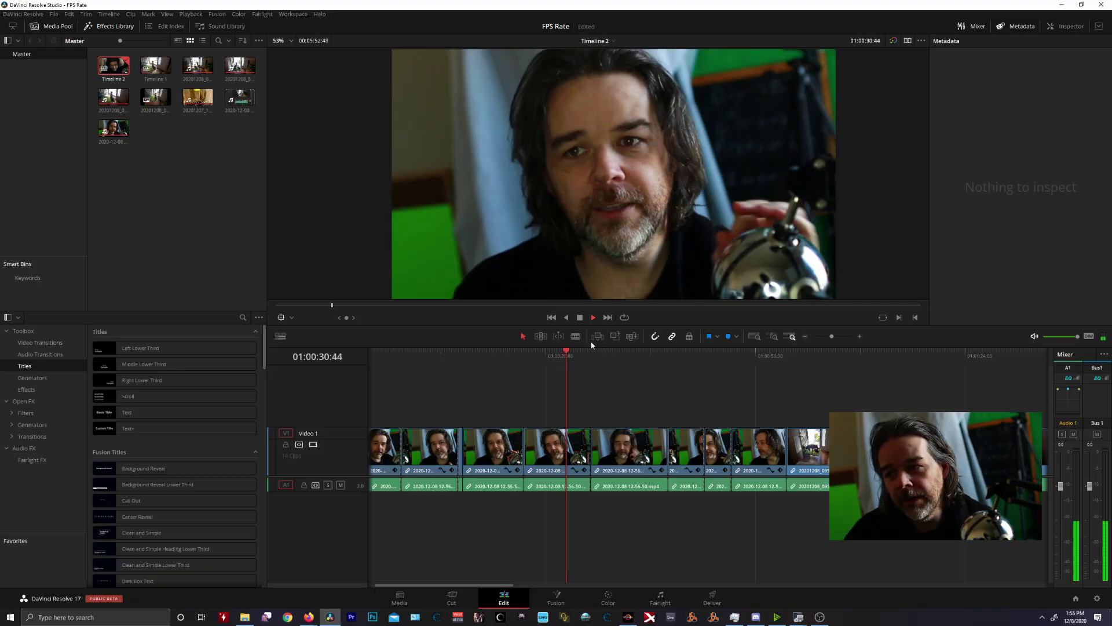
key(space)
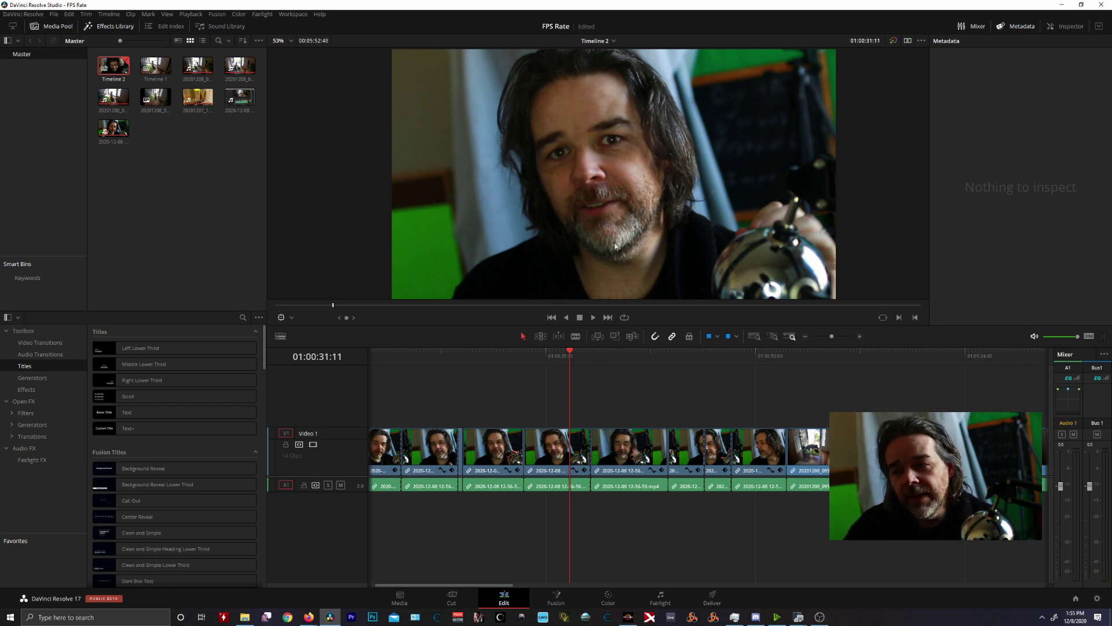
drag(802, 353, 828, 361)
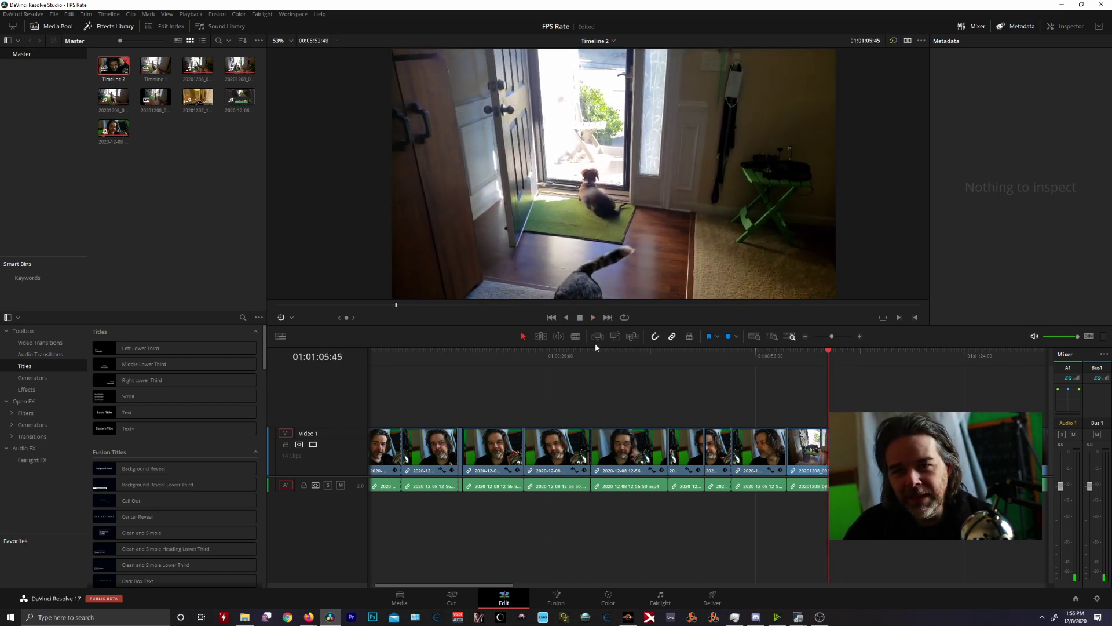
click(712, 597)
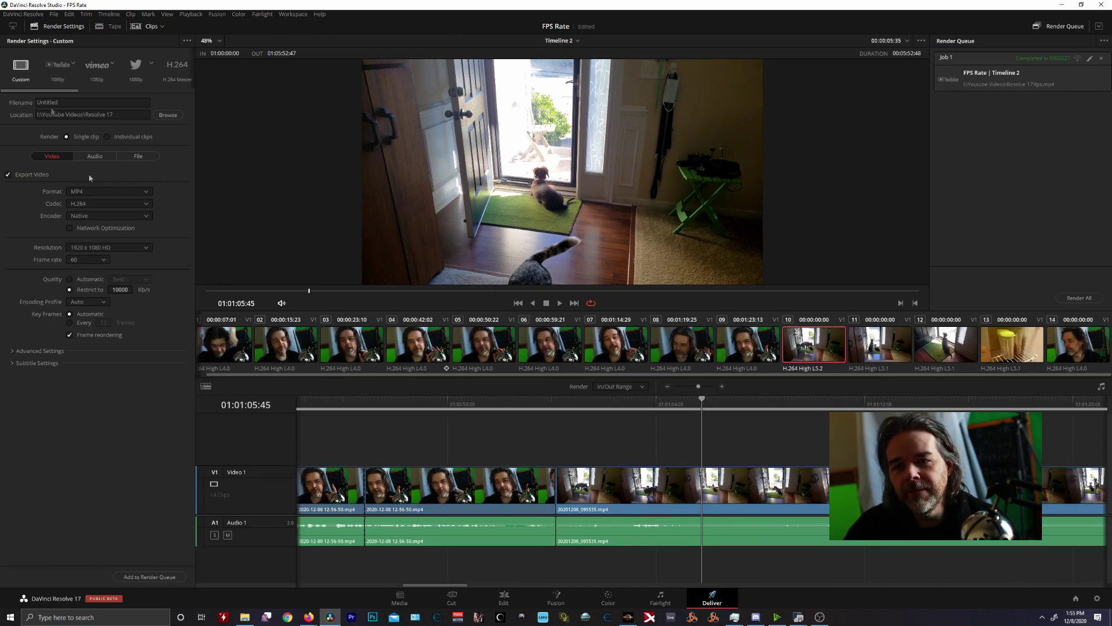
- Apply the YouTube 1080p render preset, confirm its frame rate reads 60, then go back to editing
click(56, 72)
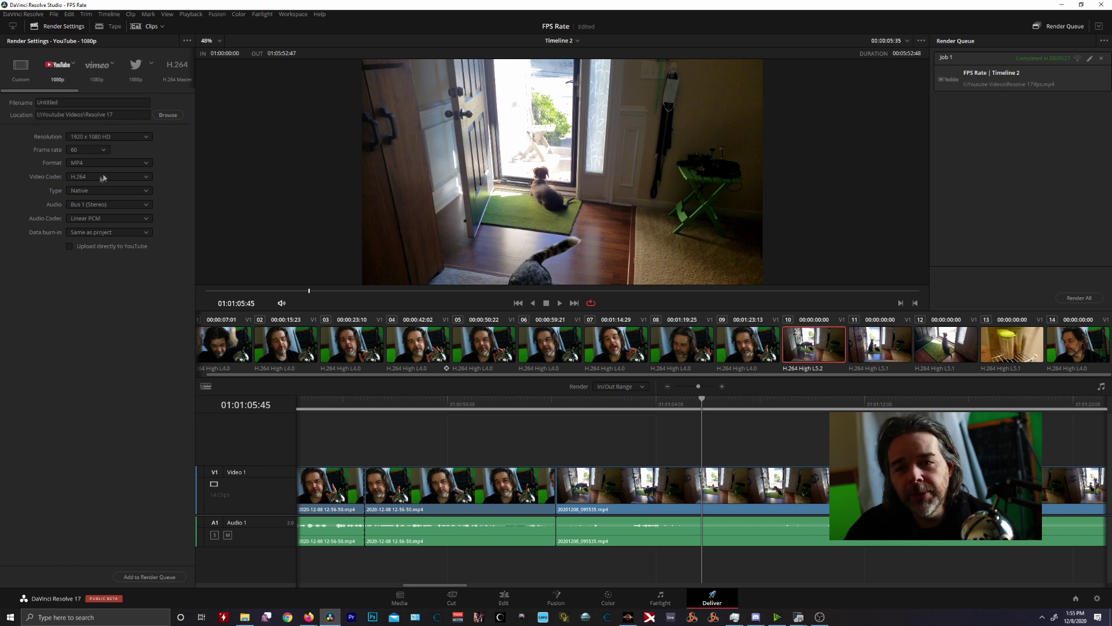
click(82, 149)
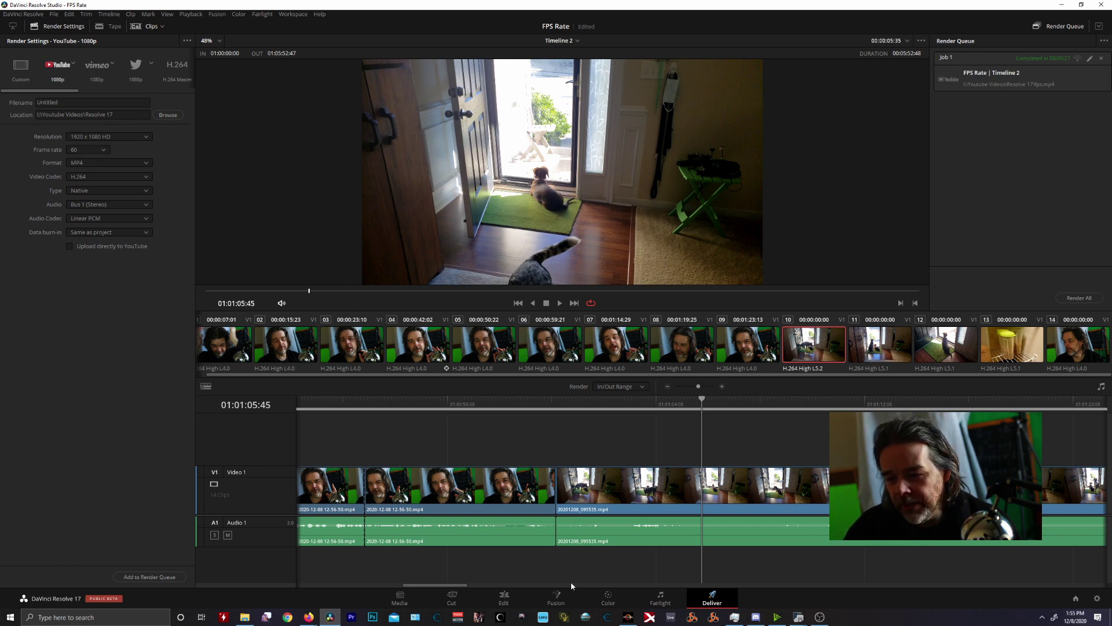
click(504, 597)
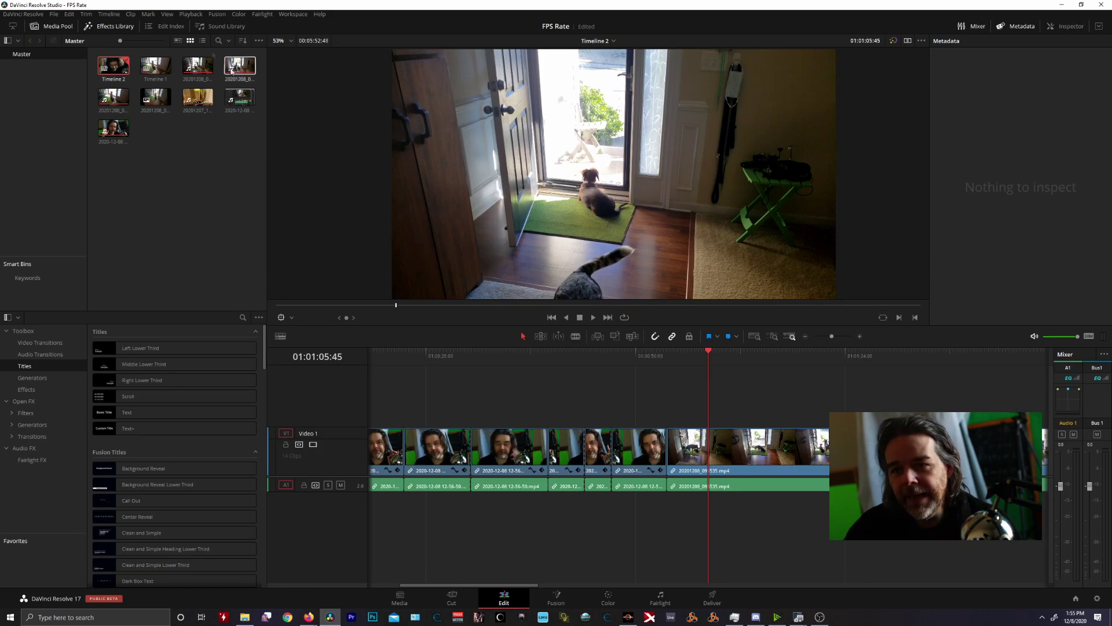
double_click(156, 65)
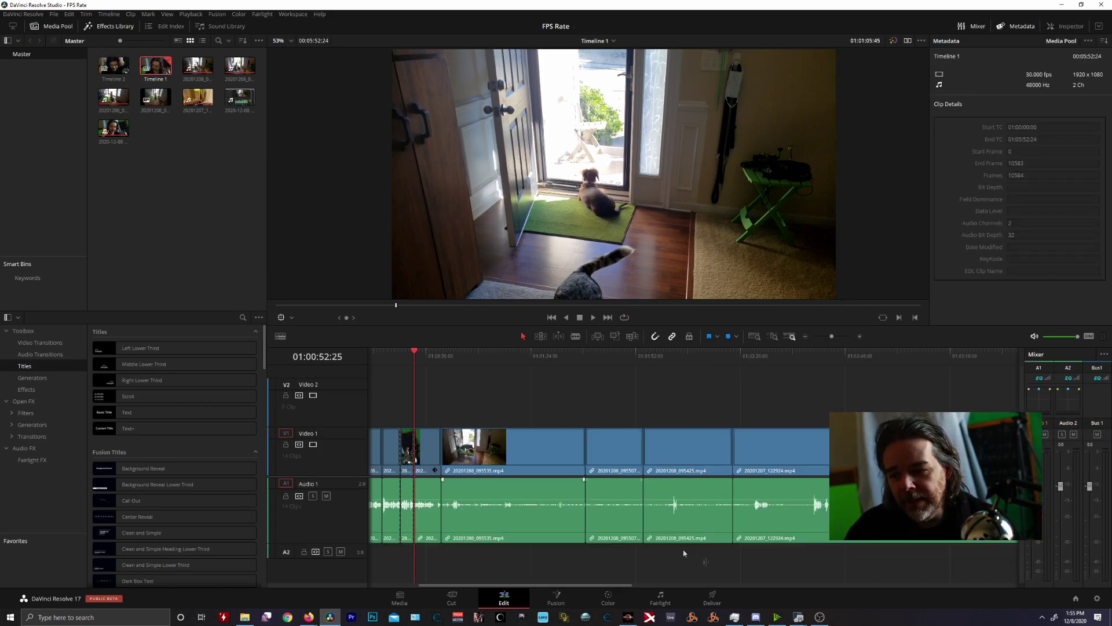
click(712, 599)
click(93, 152)
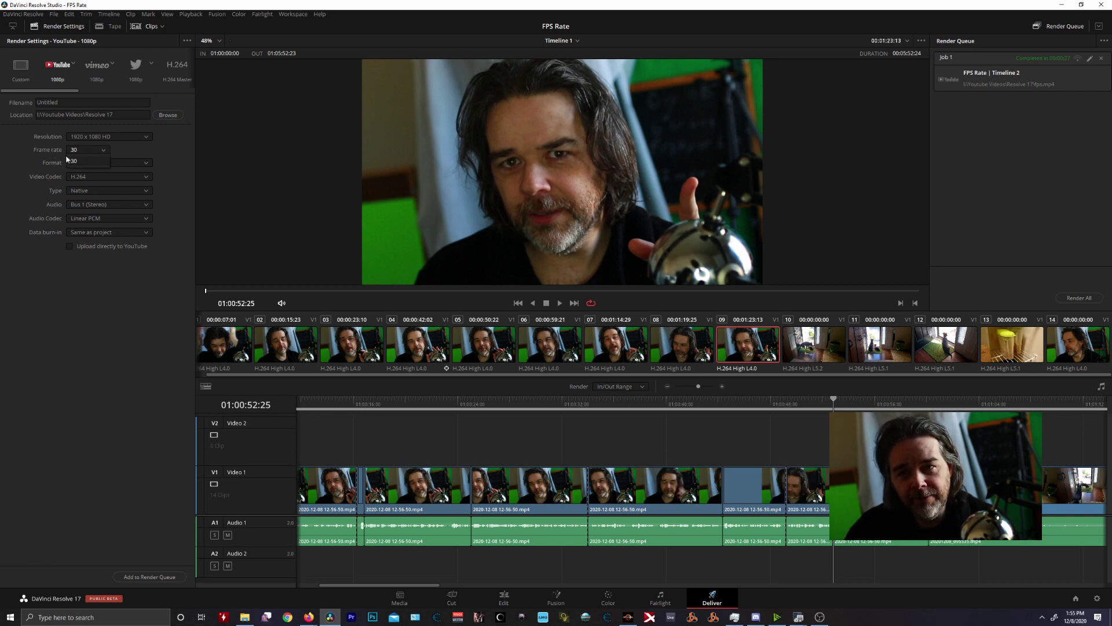
click(75, 161)
click(504, 601)
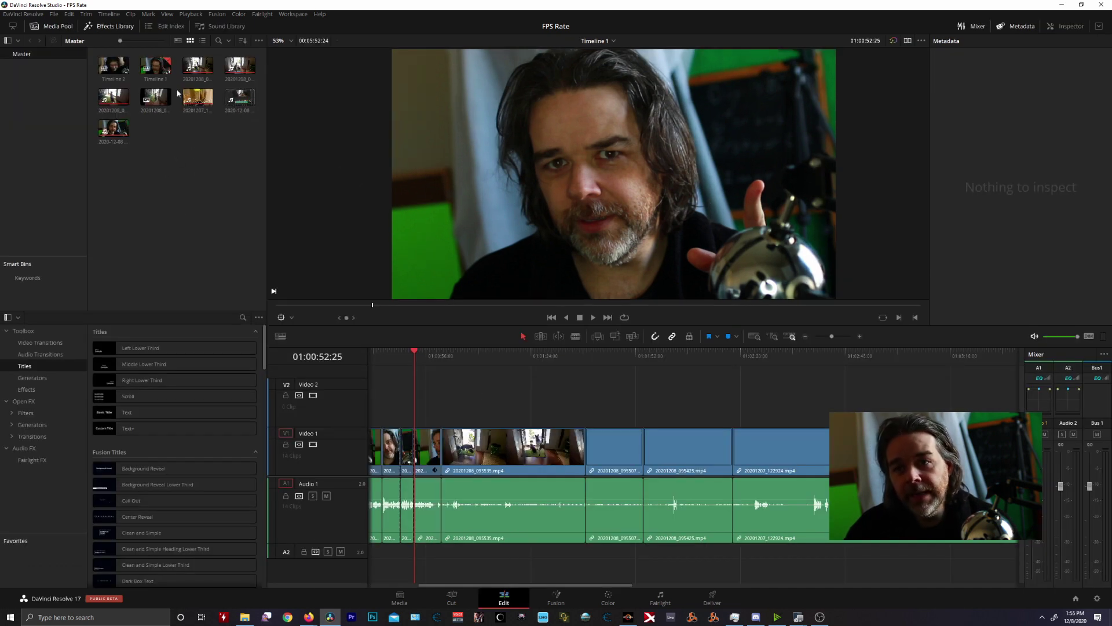
drag(570, 370, 911, 369)
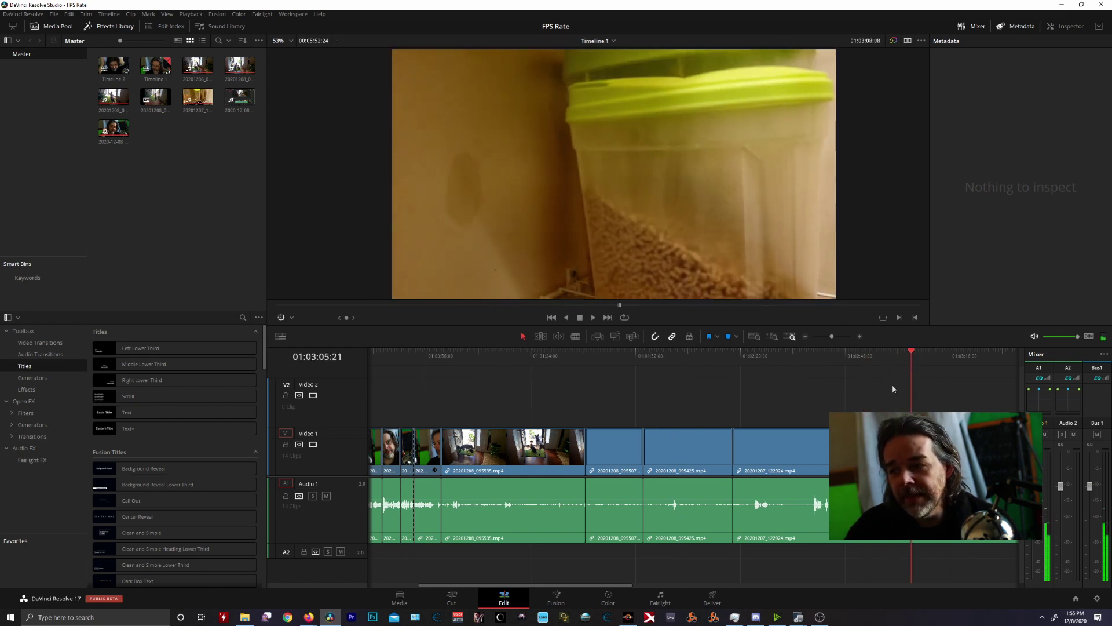
double_click(120, 70)
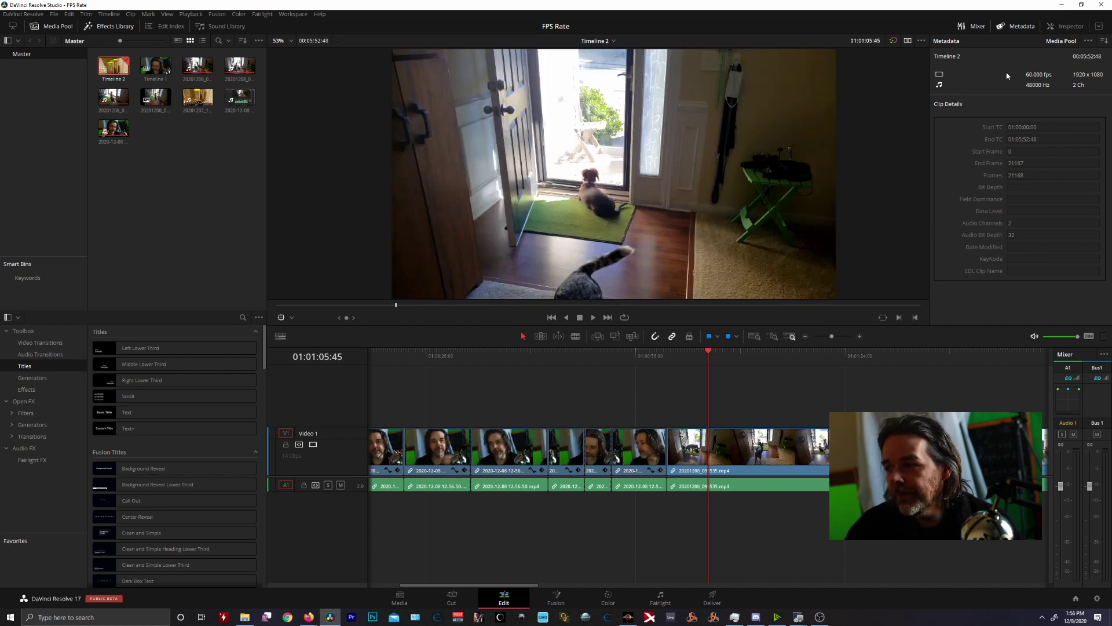
drag(856, 355, 998, 360)
key(space)
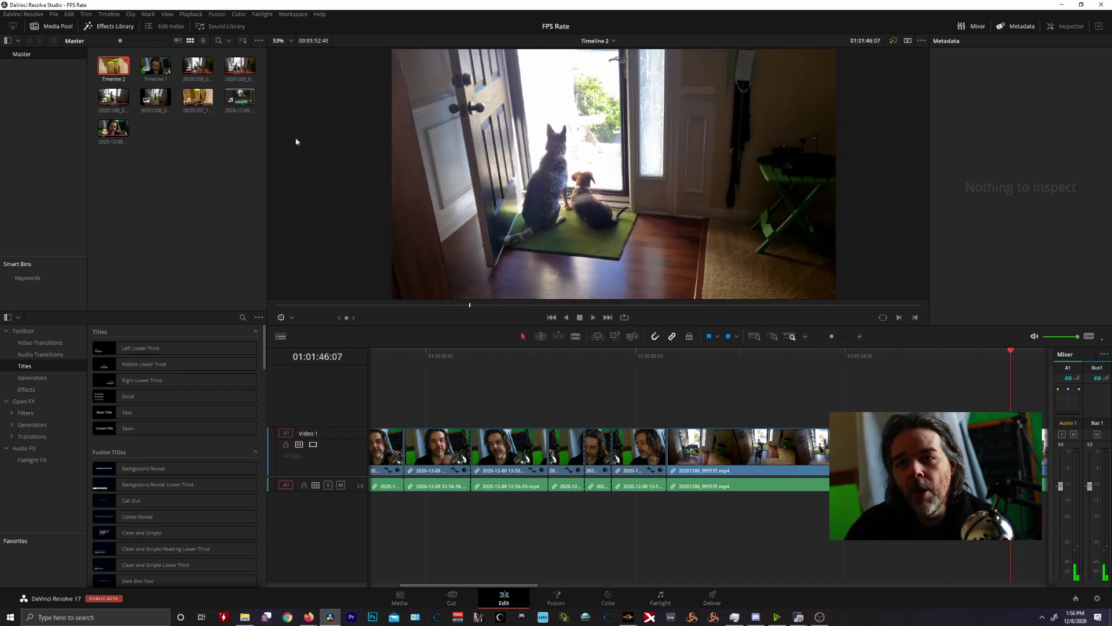
click(152, 70)
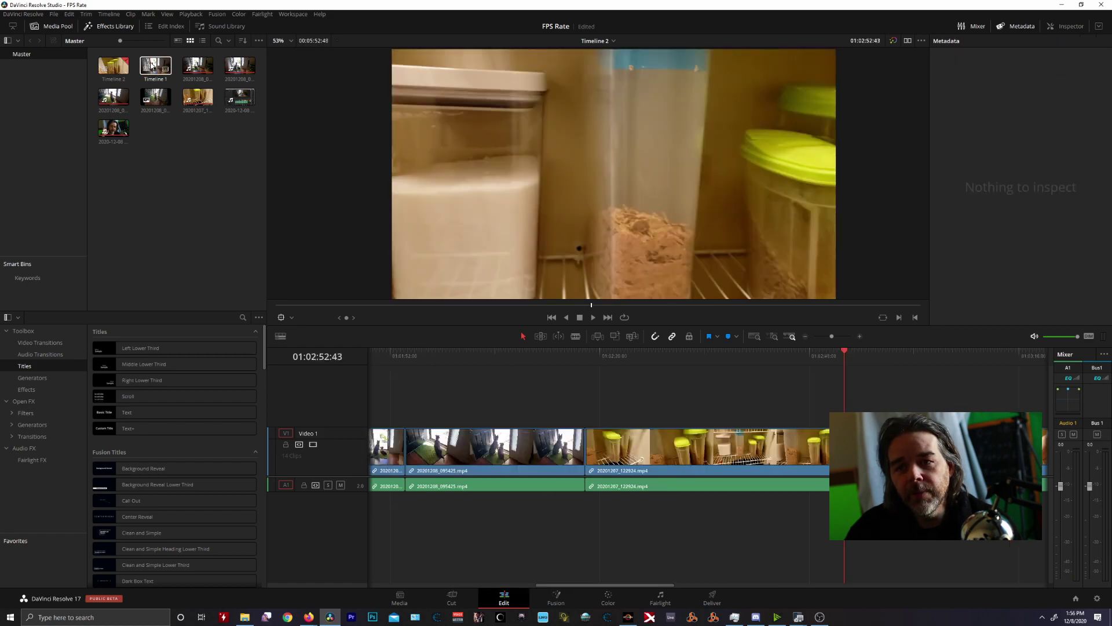
right_click(151, 65)
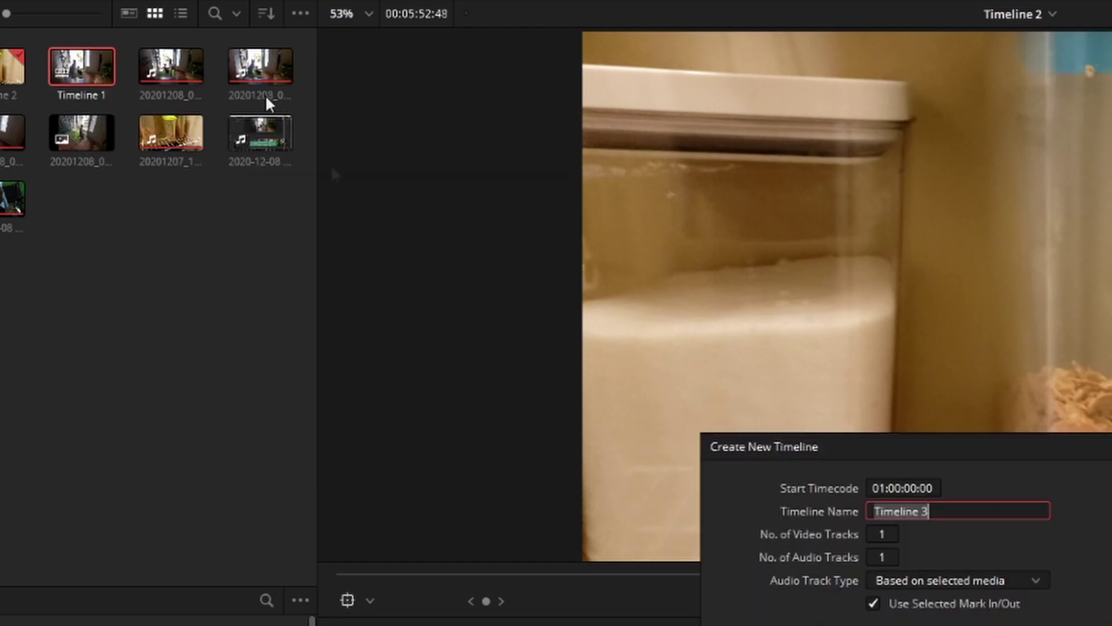
- Untick Use Project Settings and set the new timeline's frame rate to 59.94
click(248, 400)
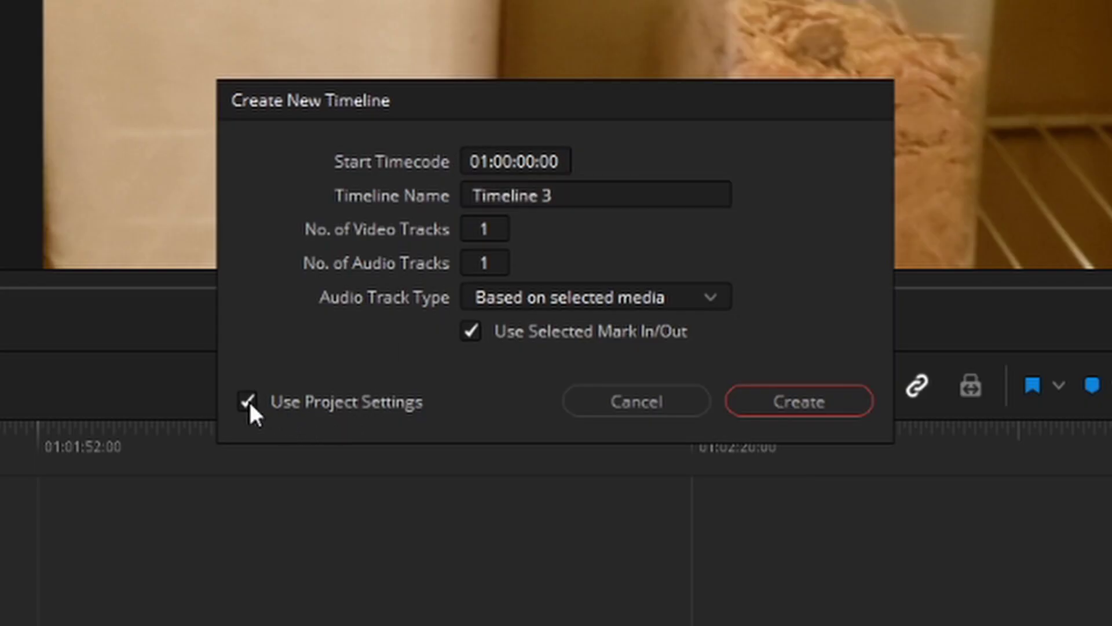
click(491, 162)
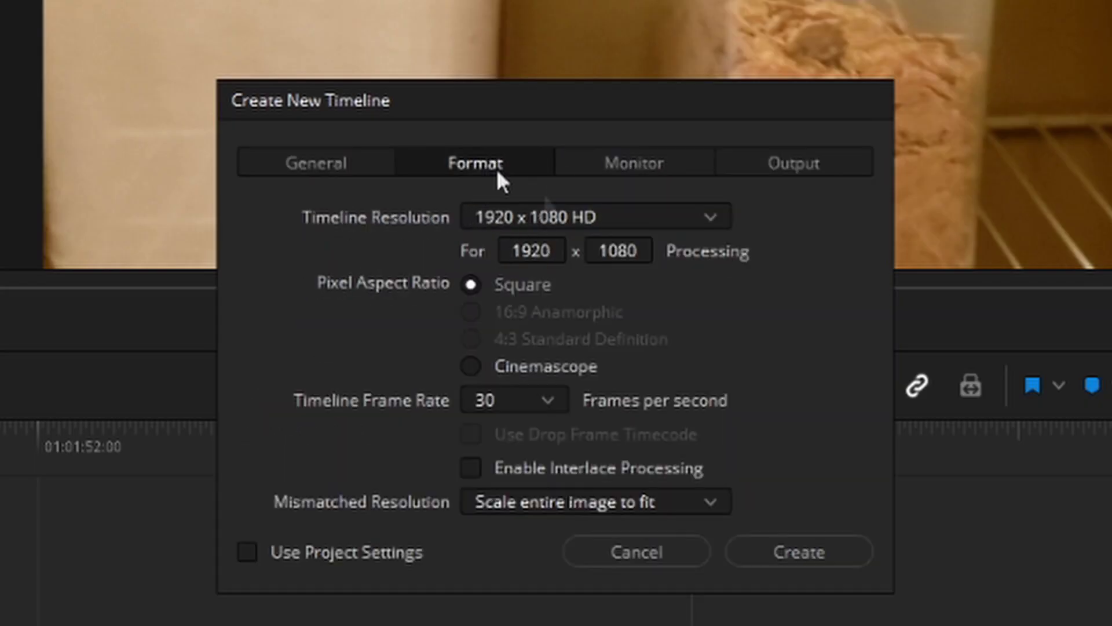
click(550, 402)
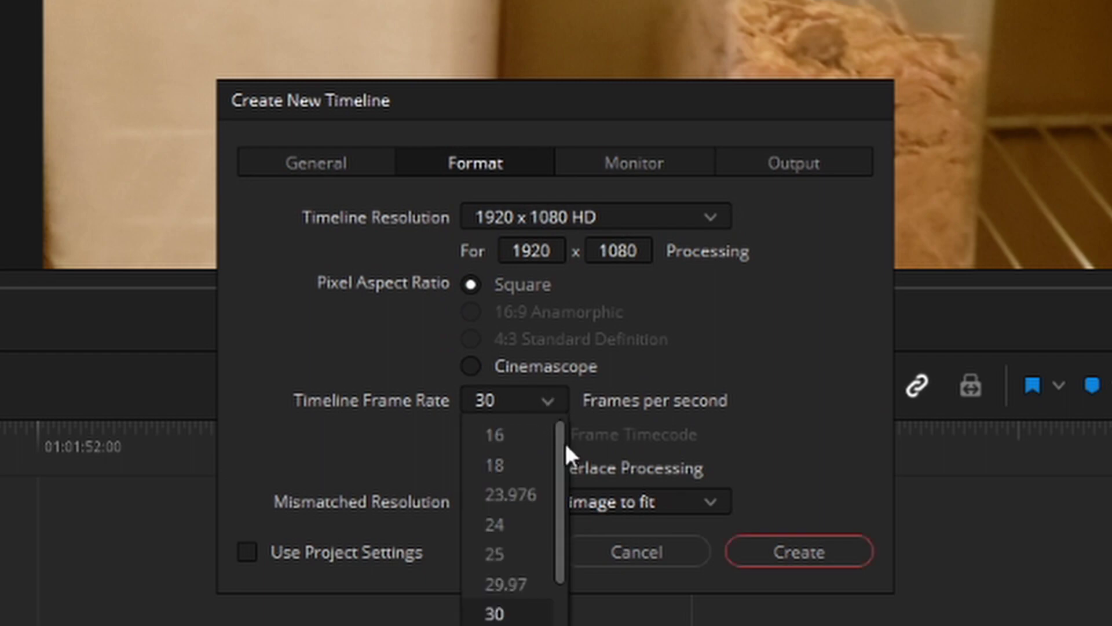
scroll(562, 498, down, 3)
drag(558, 523, 548, 557)
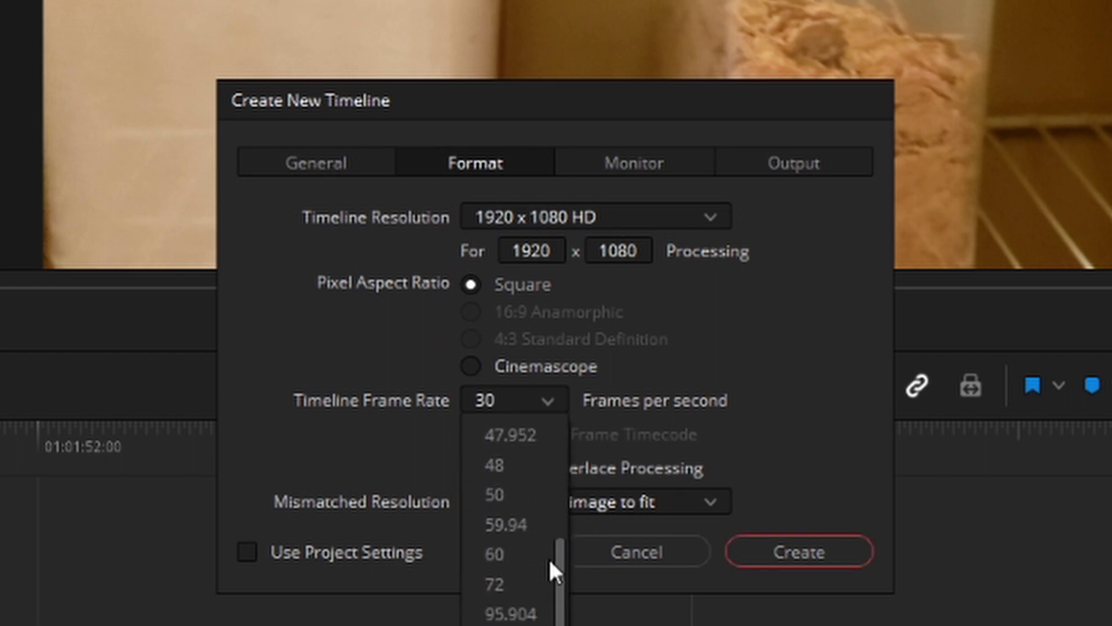
click(514, 531)
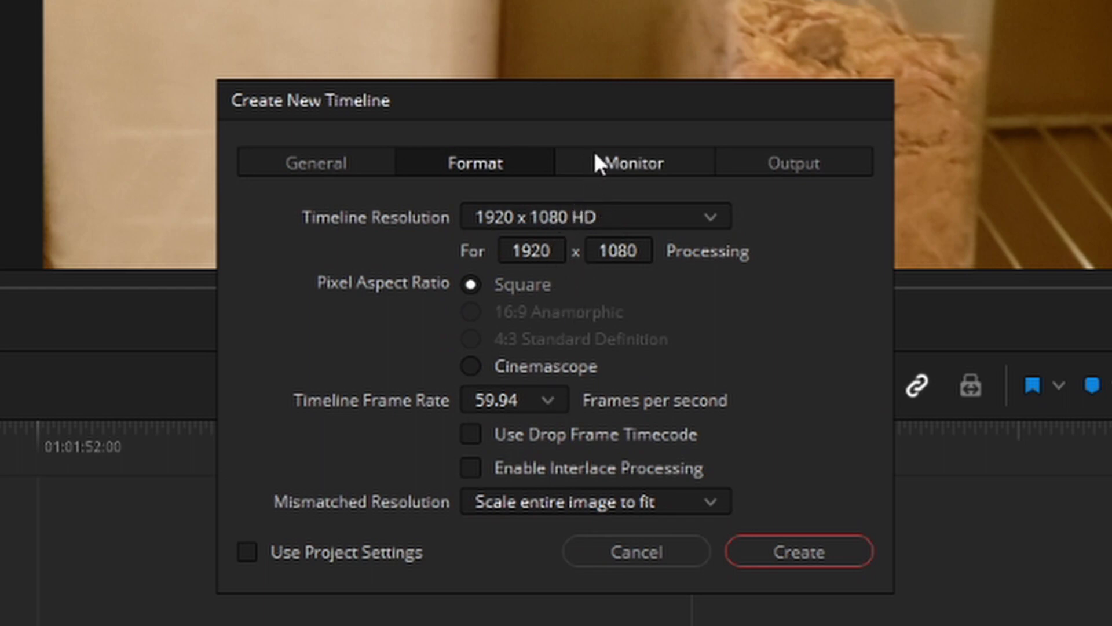
- Set the Monitor video format to HD 1080p 59.94 and create Timeline 3
click(600, 164)
click(650, 210)
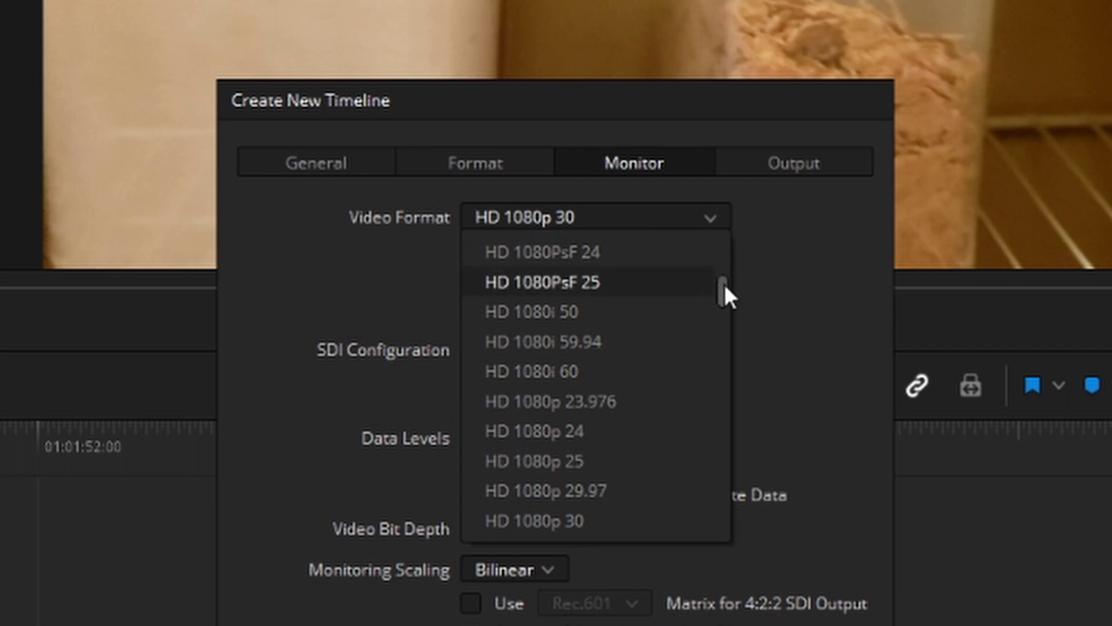
drag(724, 284, 715, 319)
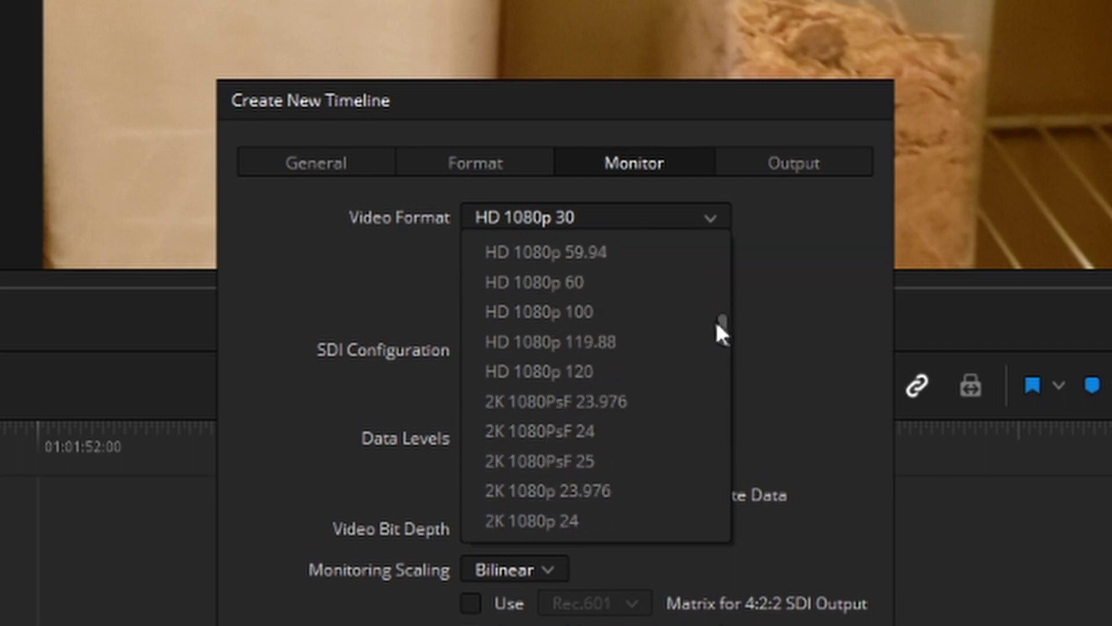
click(601, 264)
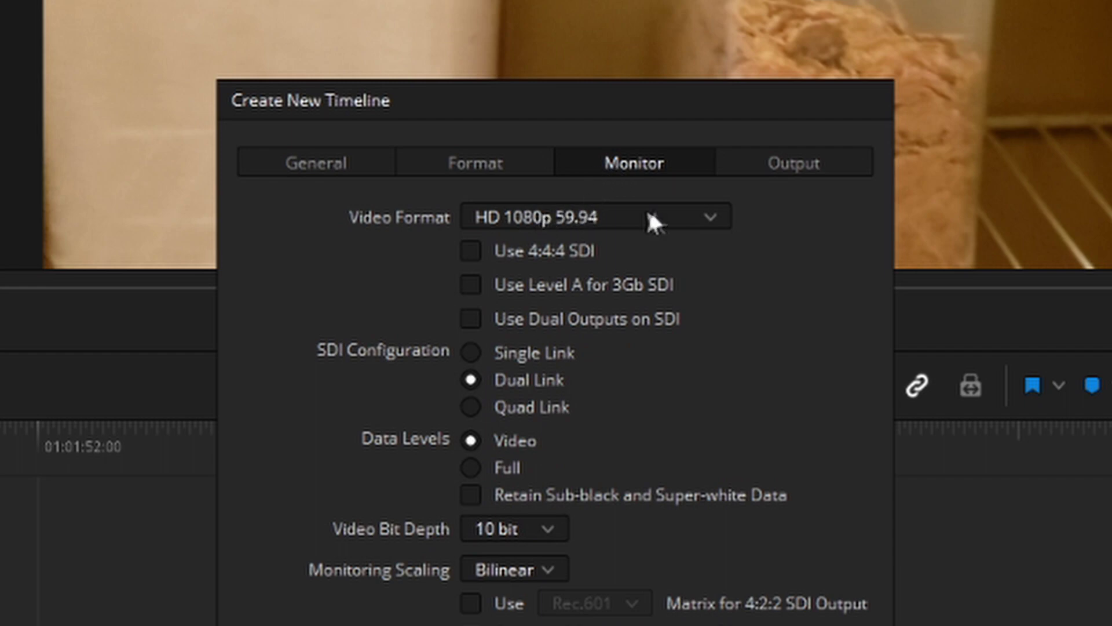
click(487, 163)
click(591, 157)
click(527, 164)
click(590, 165)
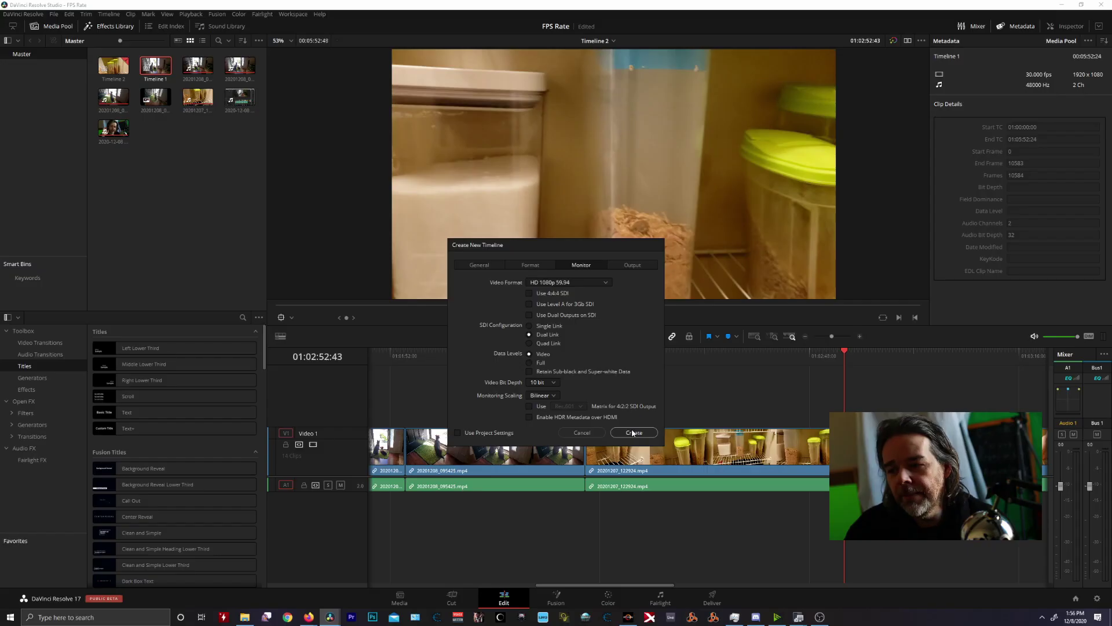
key(Return)
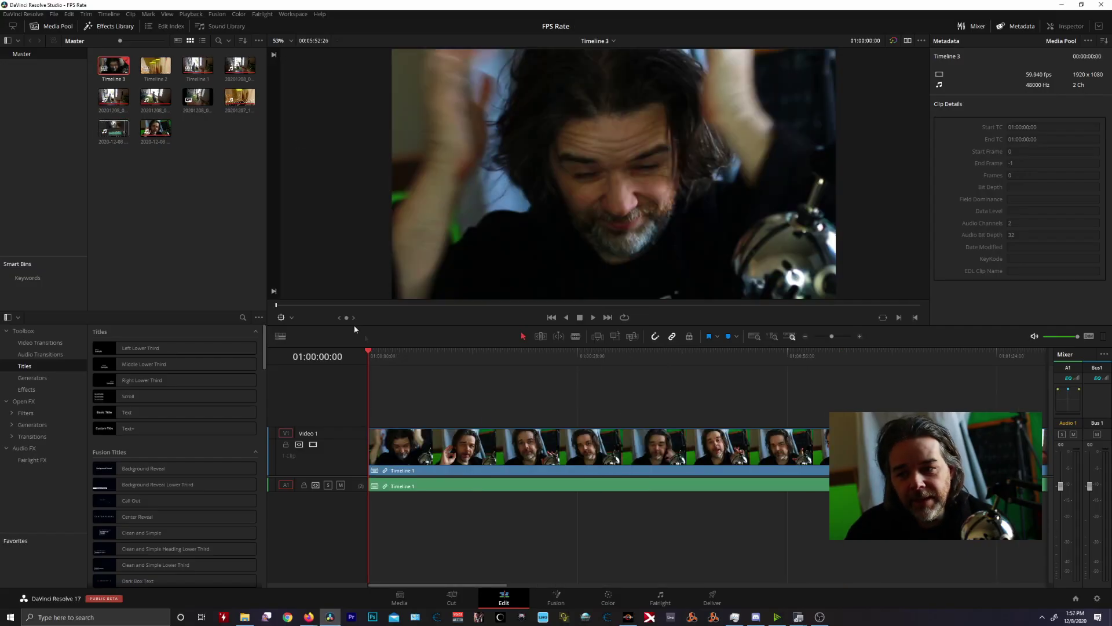
- Zoom the timeline out to show the whole nested Timeline 1 clip and select it
click(453, 409)
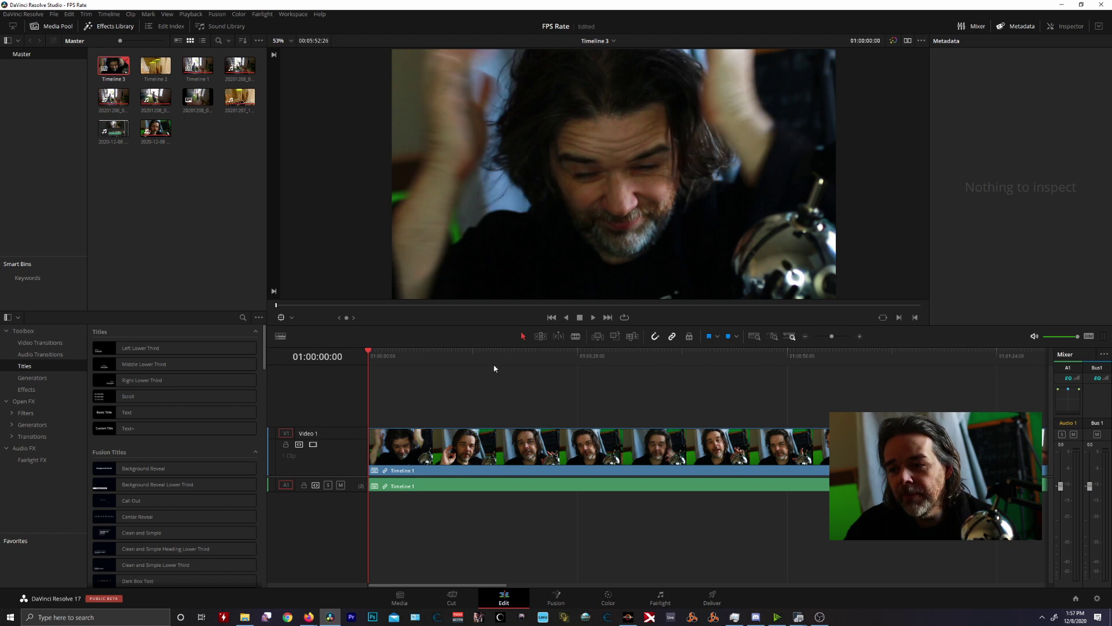
drag(831, 337, 822, 335)
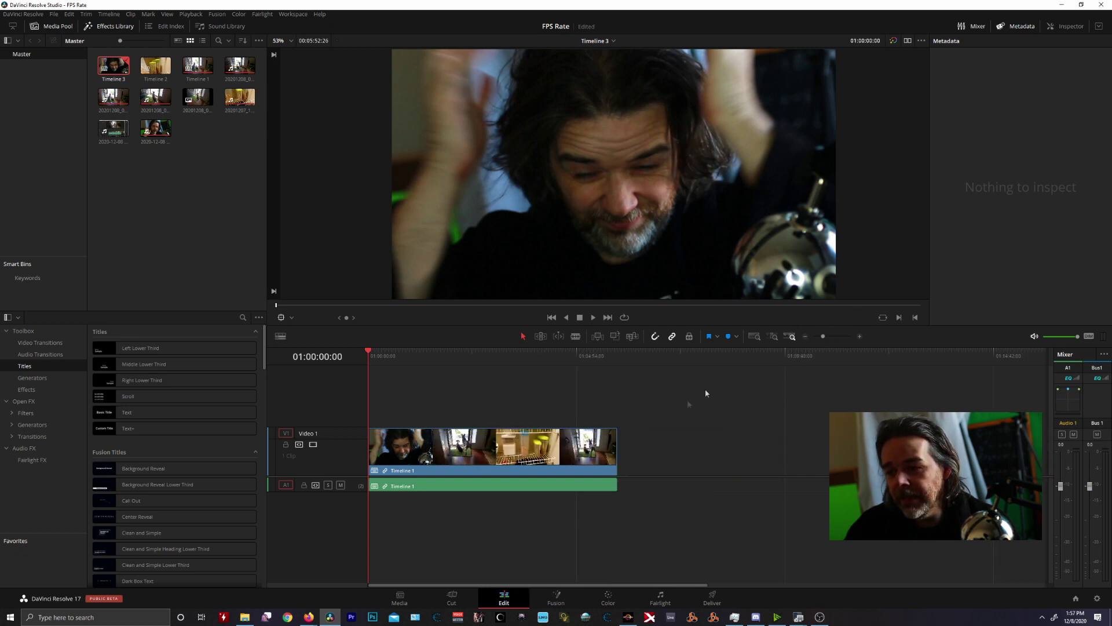
drag(648, 398, 475, 488)
- Scrub and play from about 01:02:42 through the pantry shots to the presenter
drag(484, 351, 498, 351)
key(space)
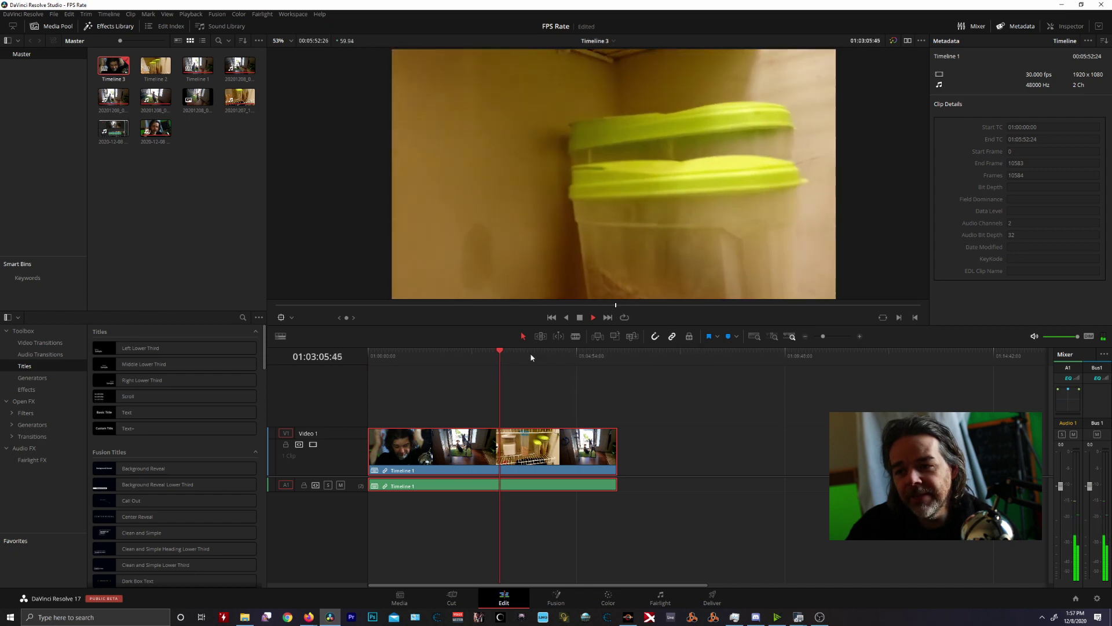
click(530, 352)
drag(537, 357, 425, 357)
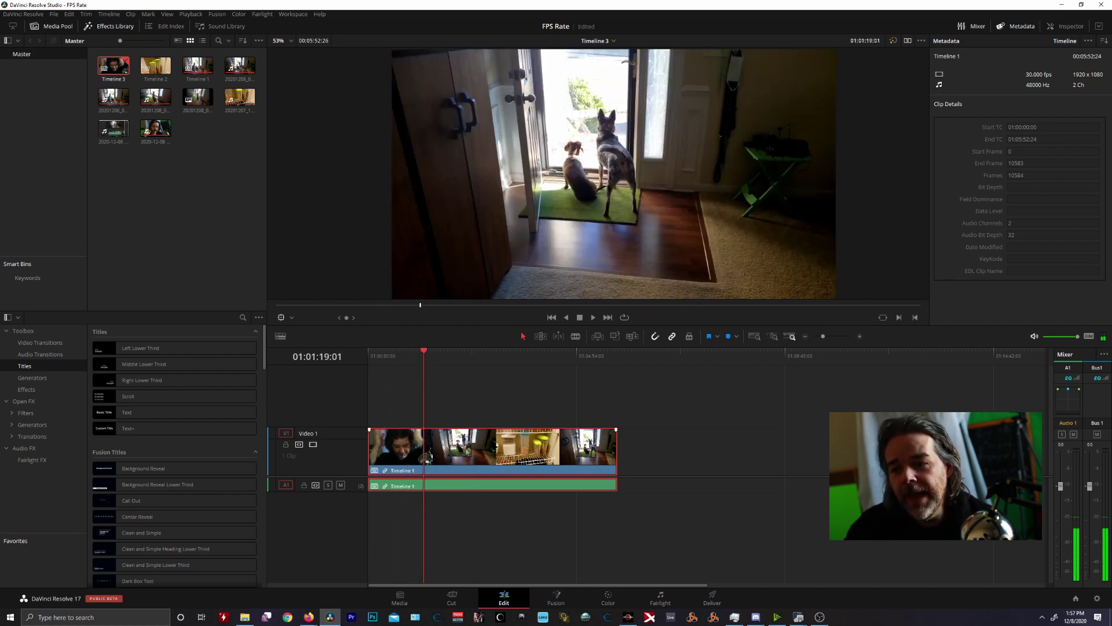
- Decompose the nested Timeline 1 clip in place on V1, then scrub and play the interview clip
right_click(472, 431)
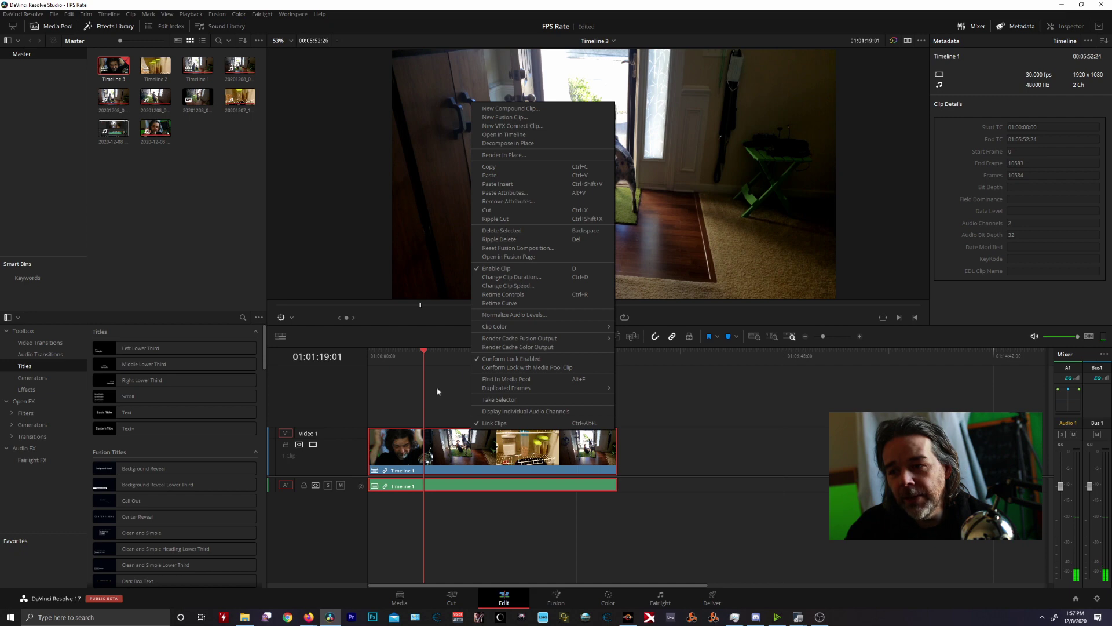
click(470, 415)
right_click(457, 451)
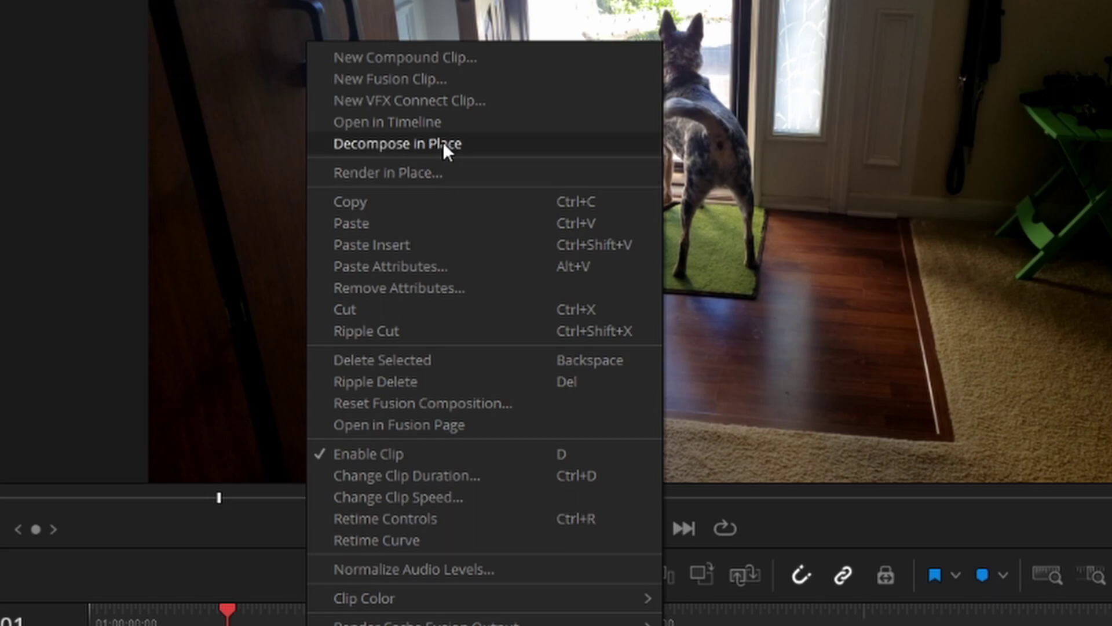
click(443, 143)
drag(426, 353, 576, 356)
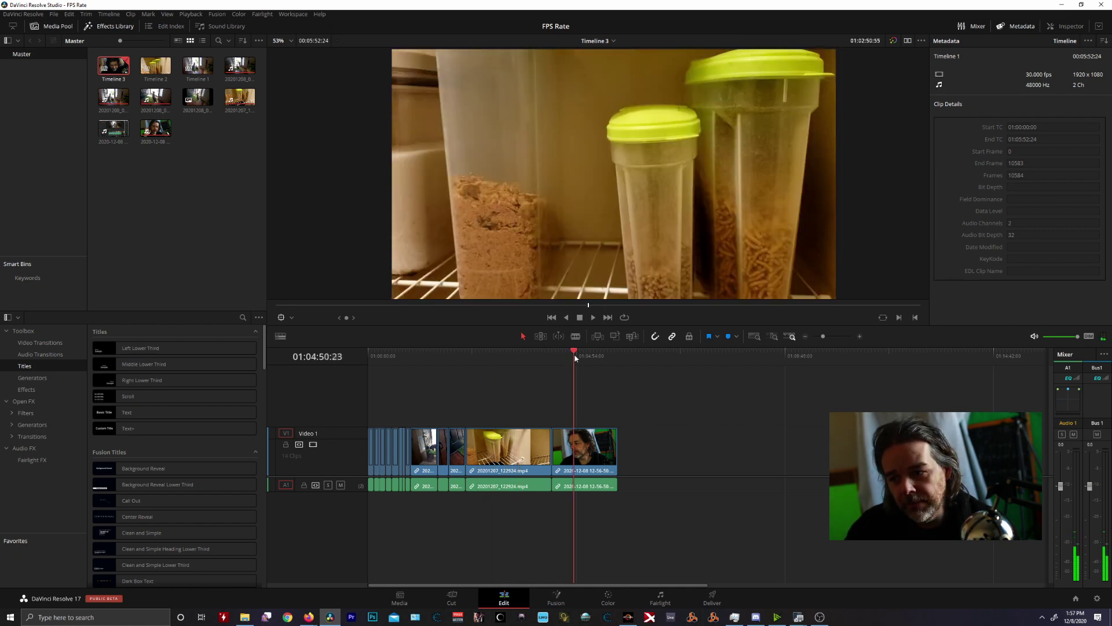
key(space)
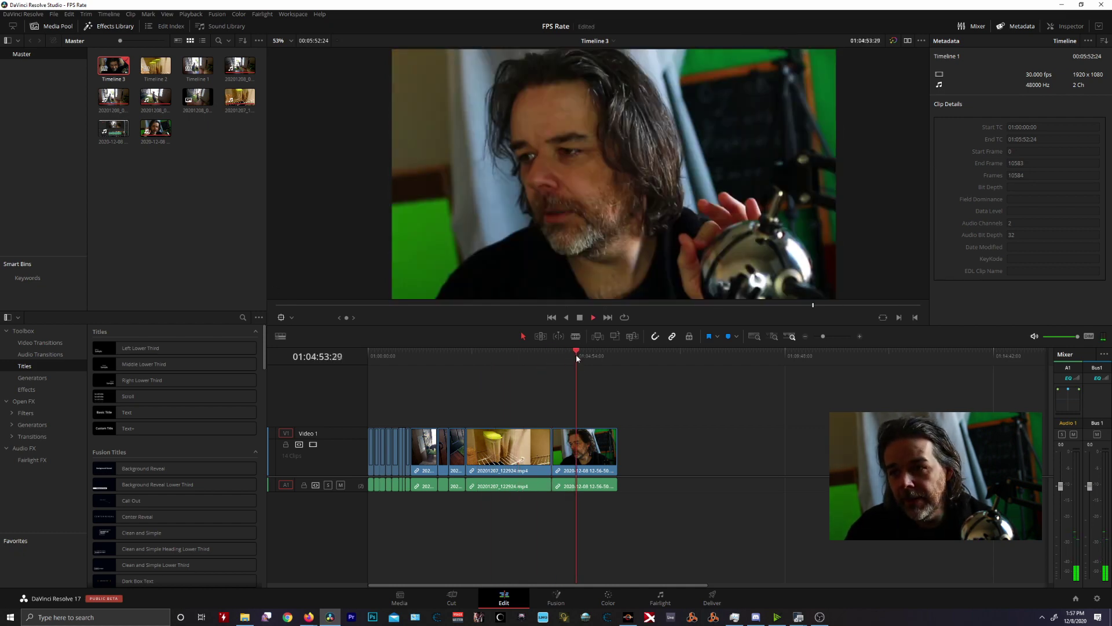
key(space)
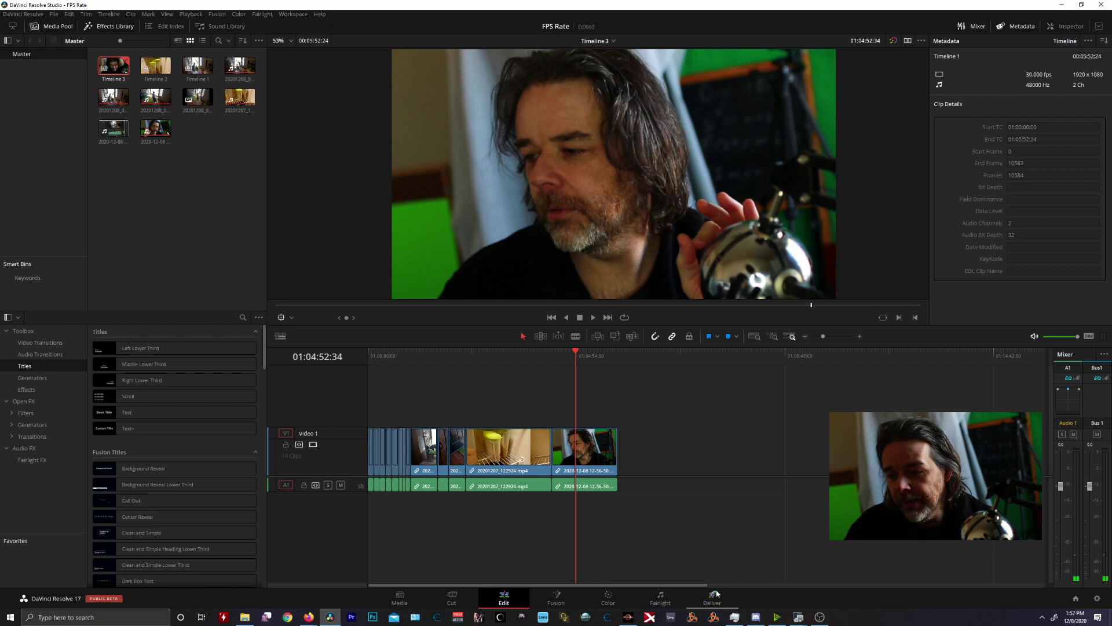
click(717, 594)
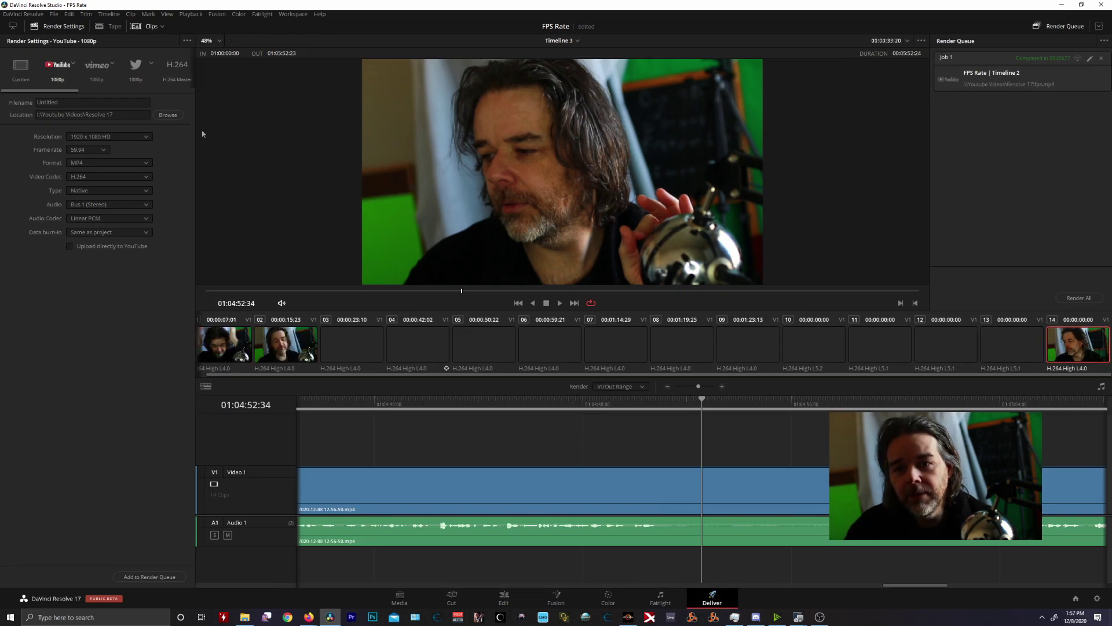
click(84, 150)
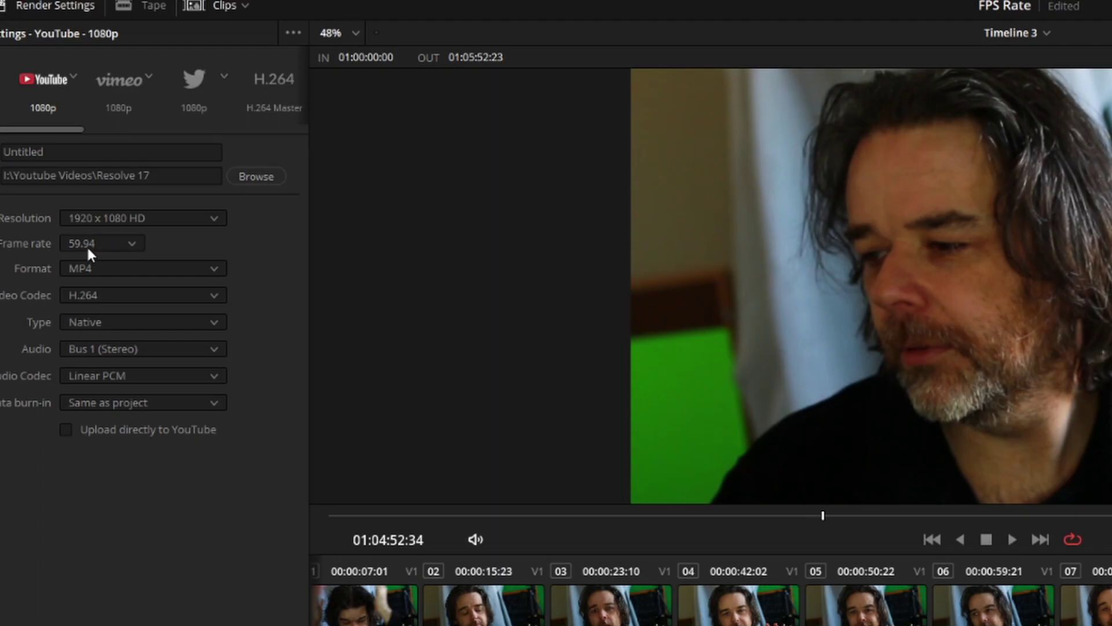
click(81, 150)
key(shift+4)
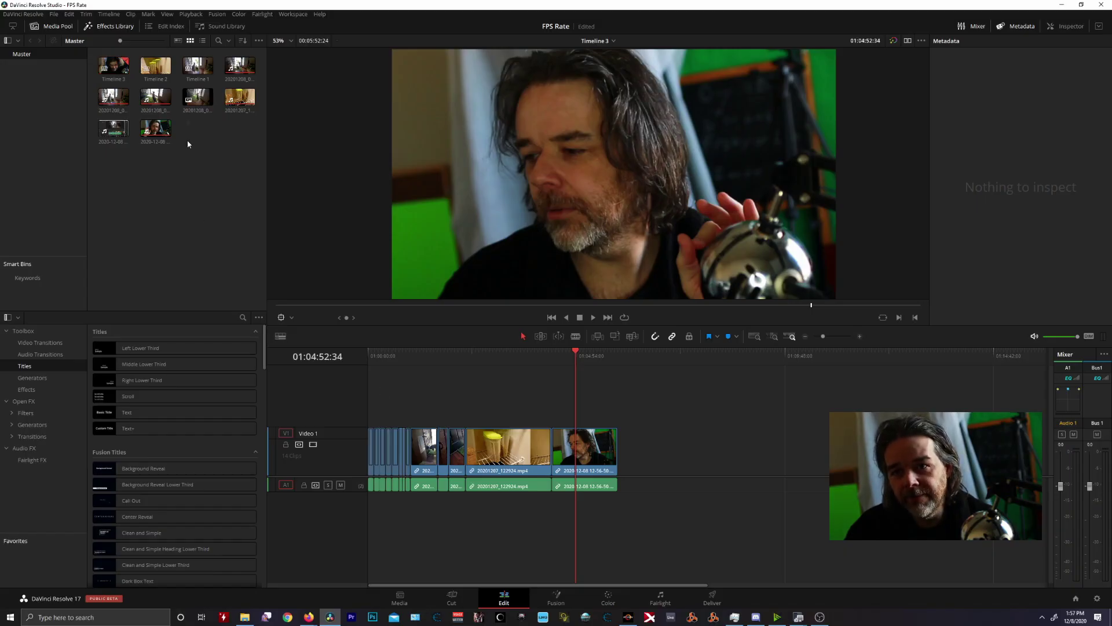
click(191, 78)
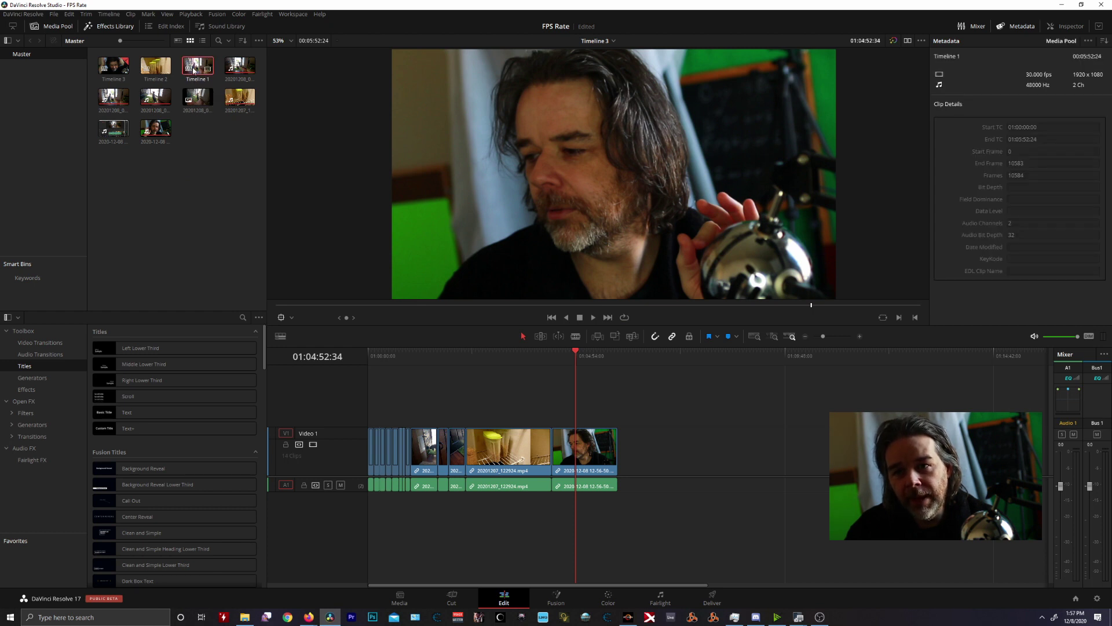
- Open Timelines 2 and 3, then read their 30, 60 and 59.940 fps metadata in turn
double_click(157, 71)
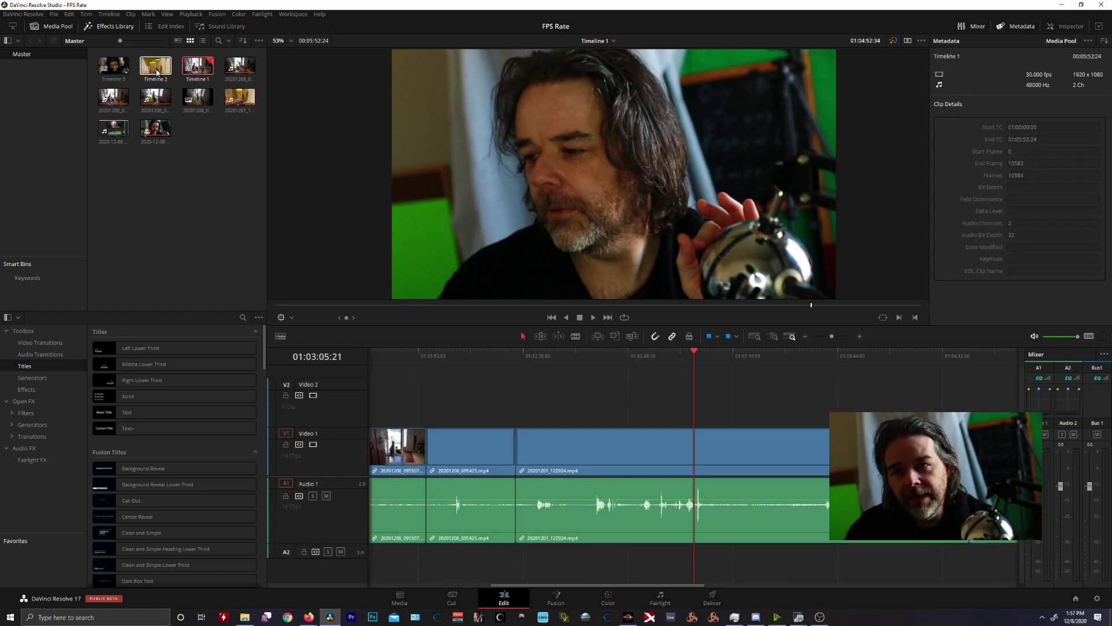
double_click(113, 66)
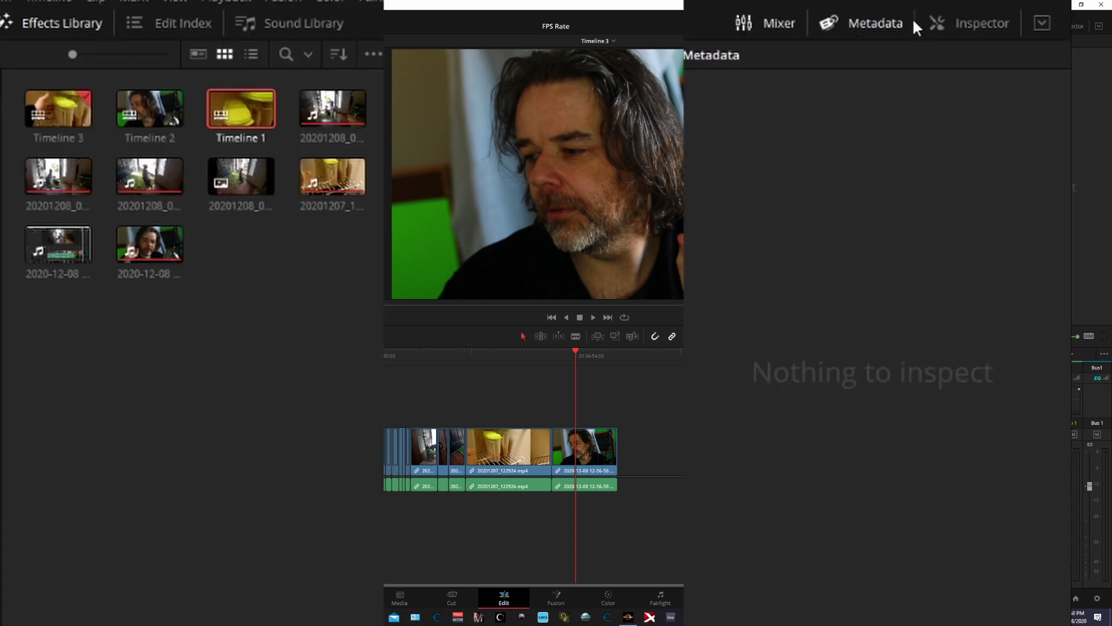
click(232, 104)
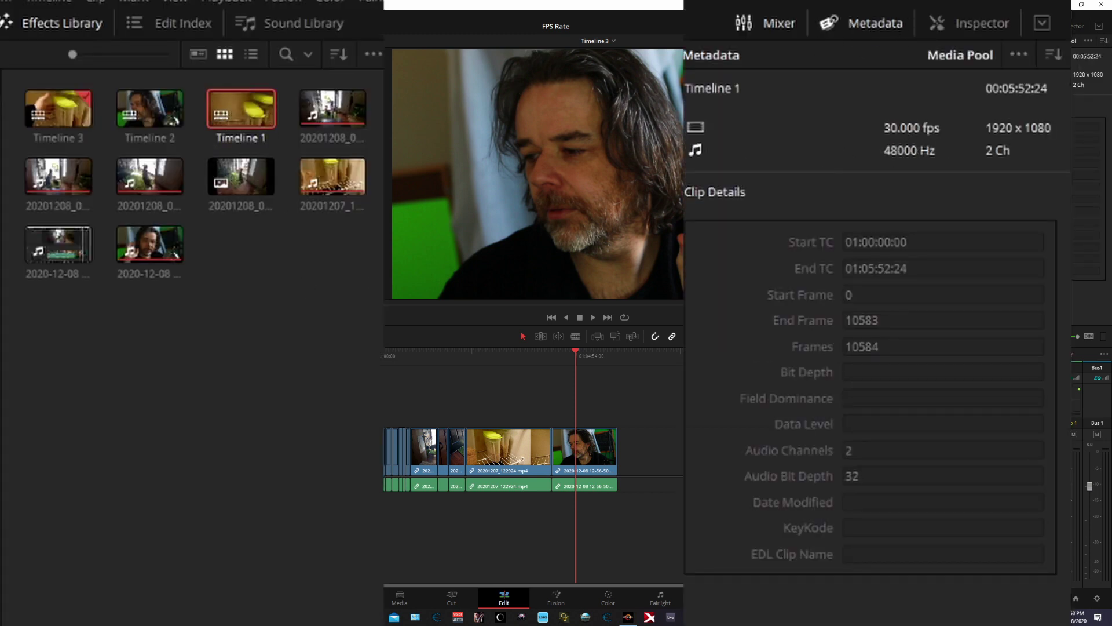
click(150, 104)
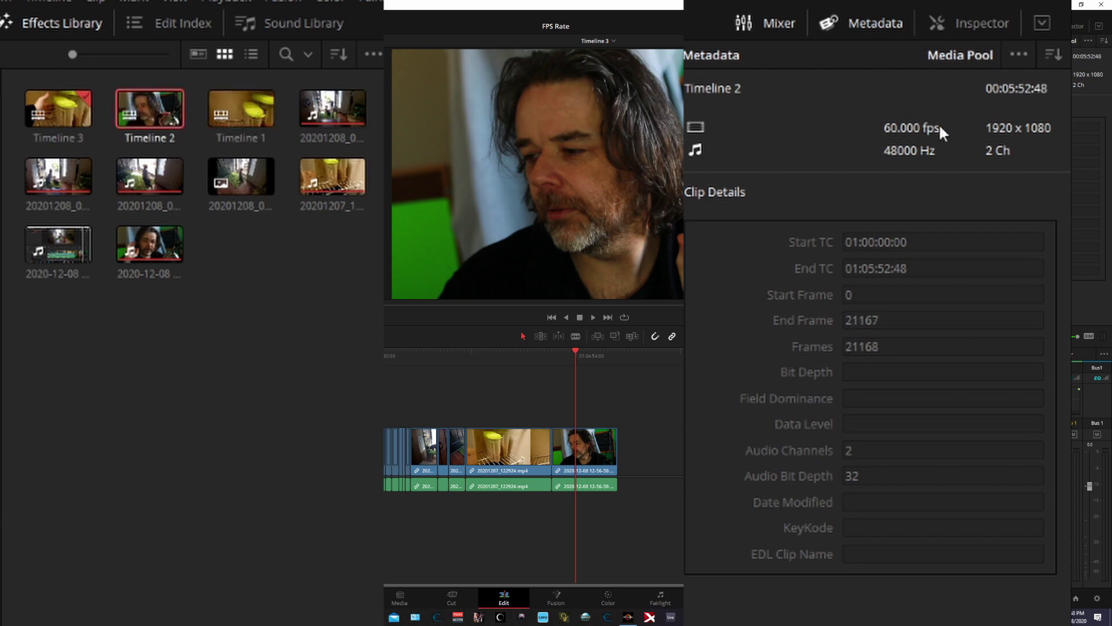
click(38, 118)
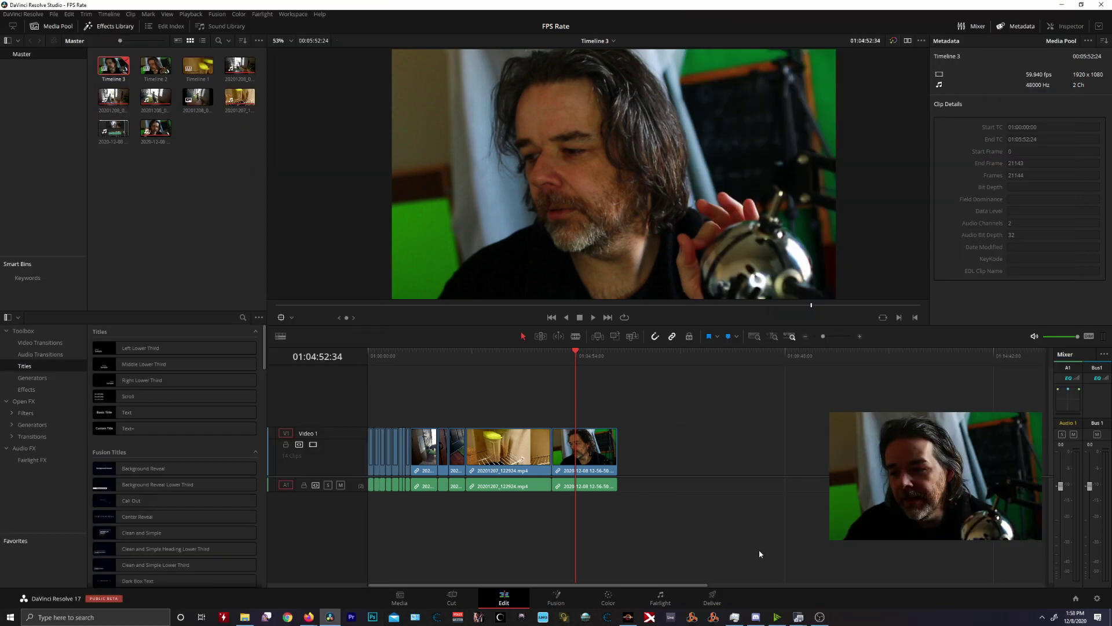
- Confirm 59.94 is the only export frame rate for Timeline 3, then return to editing
click(712, 600)
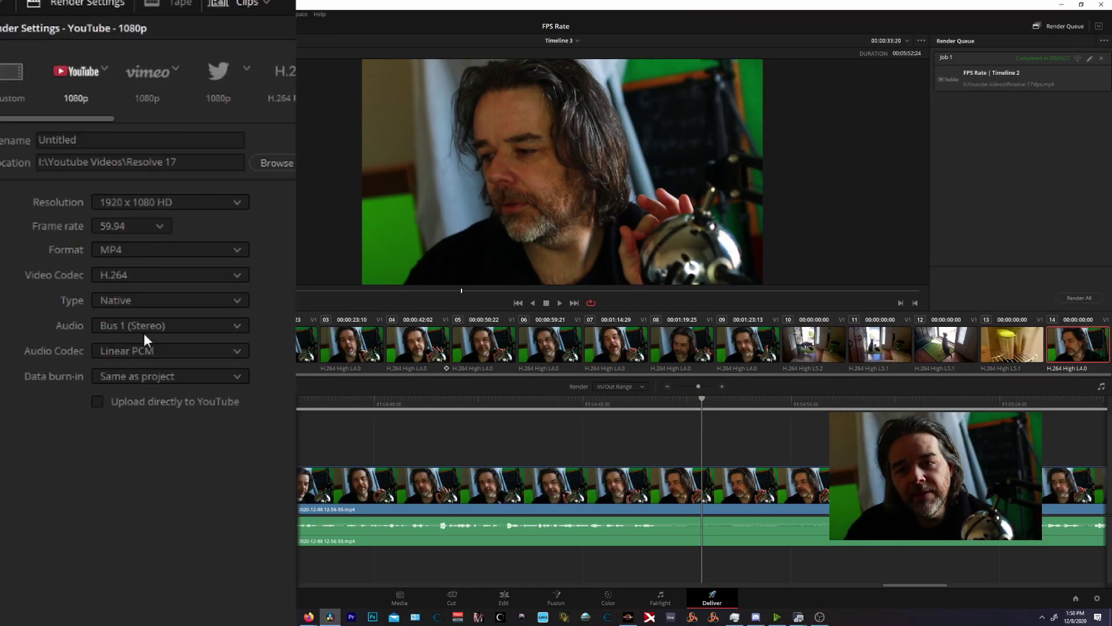
click(129, 230)
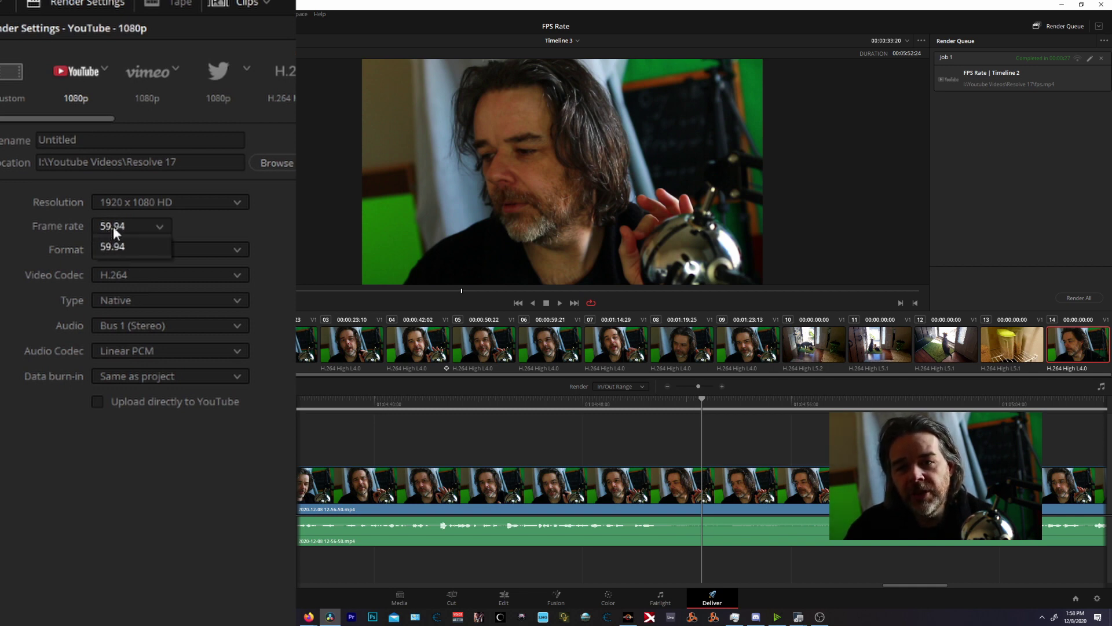
click(137, 223)
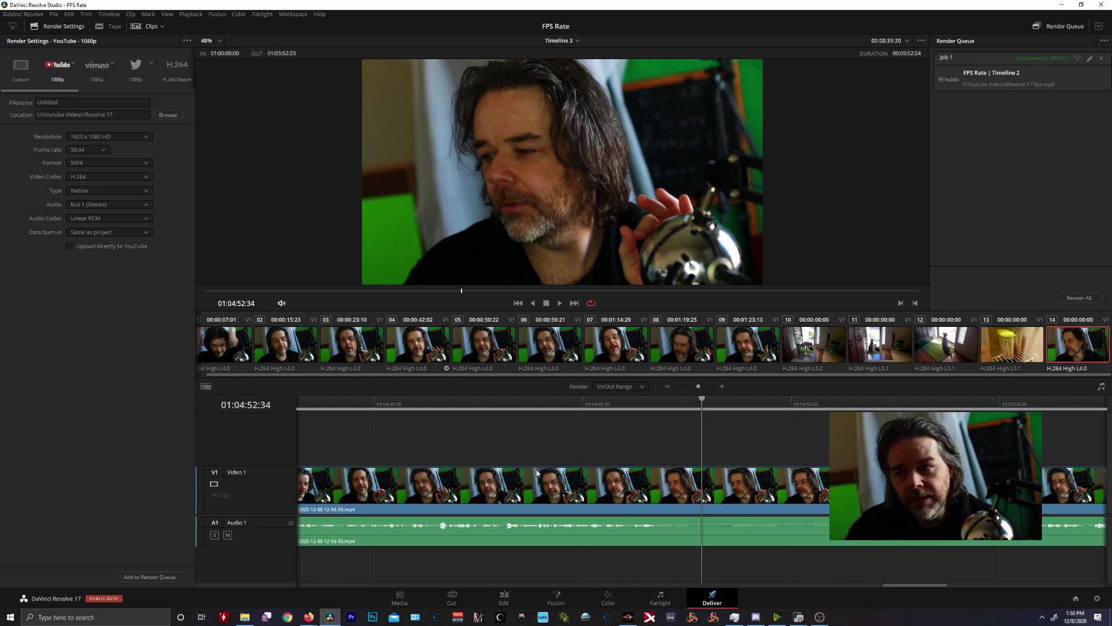
click(504, 595)
- Check the 30 fps Timeline Format in Master Settings, then close Project Settings unchanged
click(1096, 598)
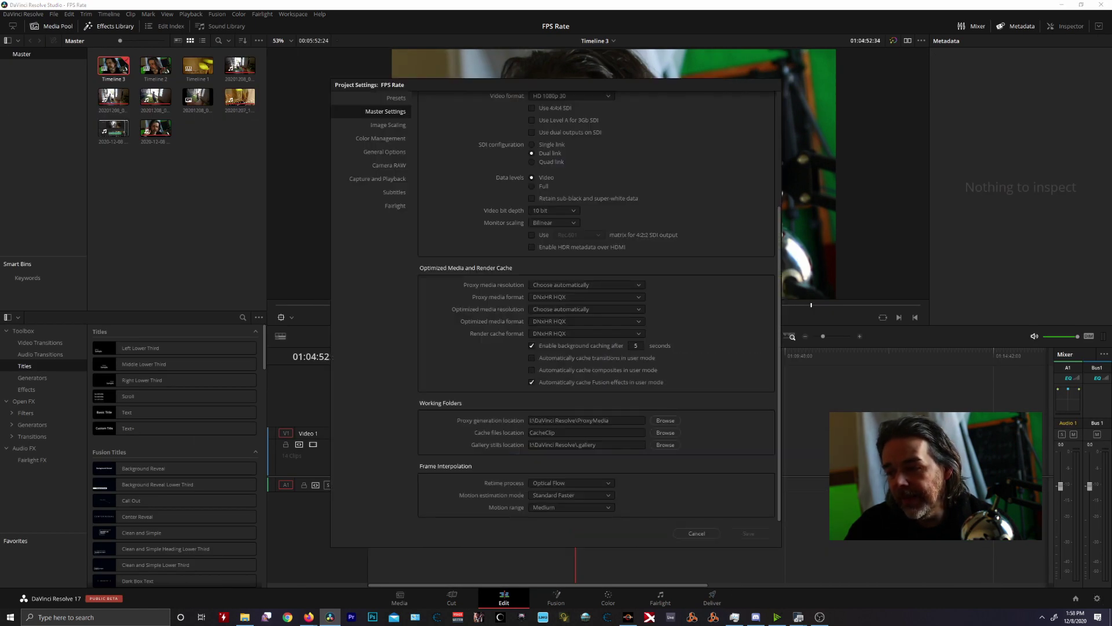
scroll(768, 161, up, 5)
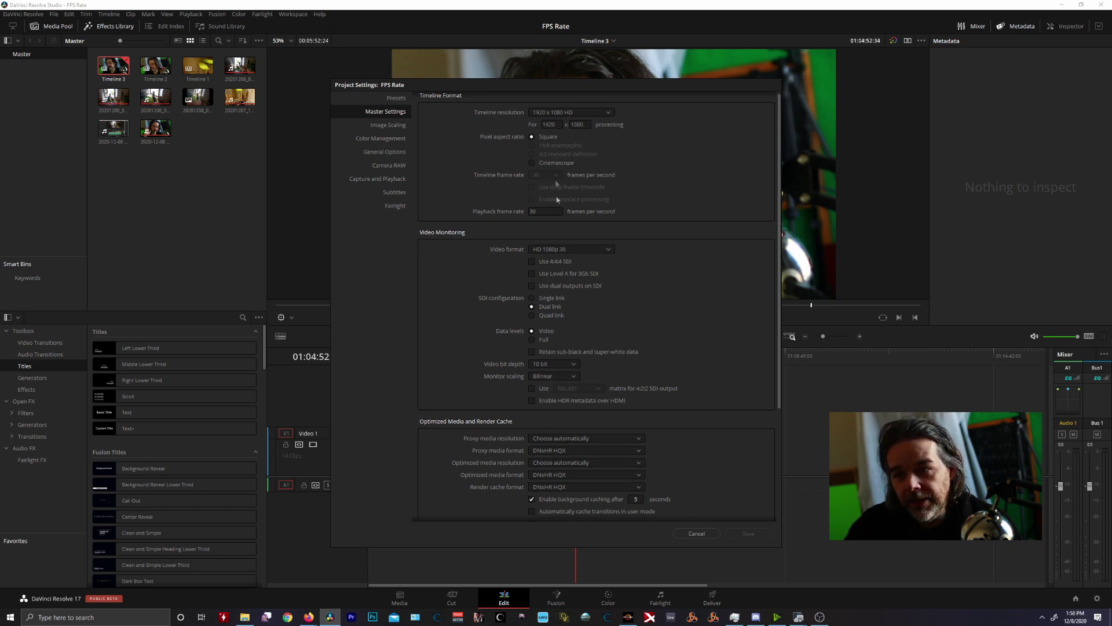
click(702, 533)
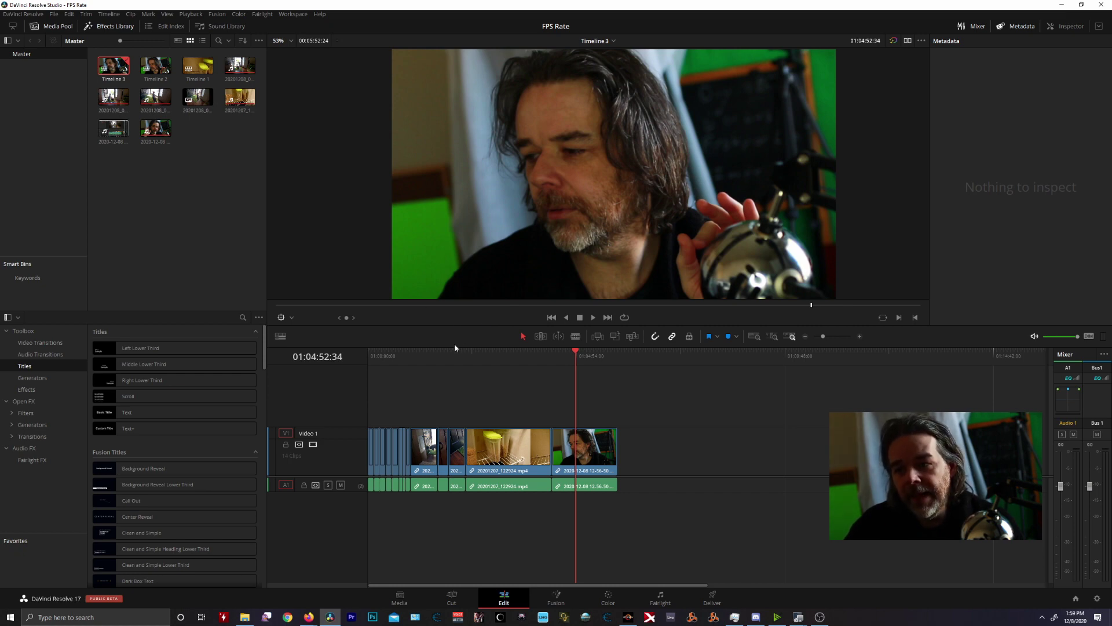
- Drag the playhead to 01:01:38:32, the dogs-at-the-door shot in Timeline 3
drag(450, 351, 438, 350)
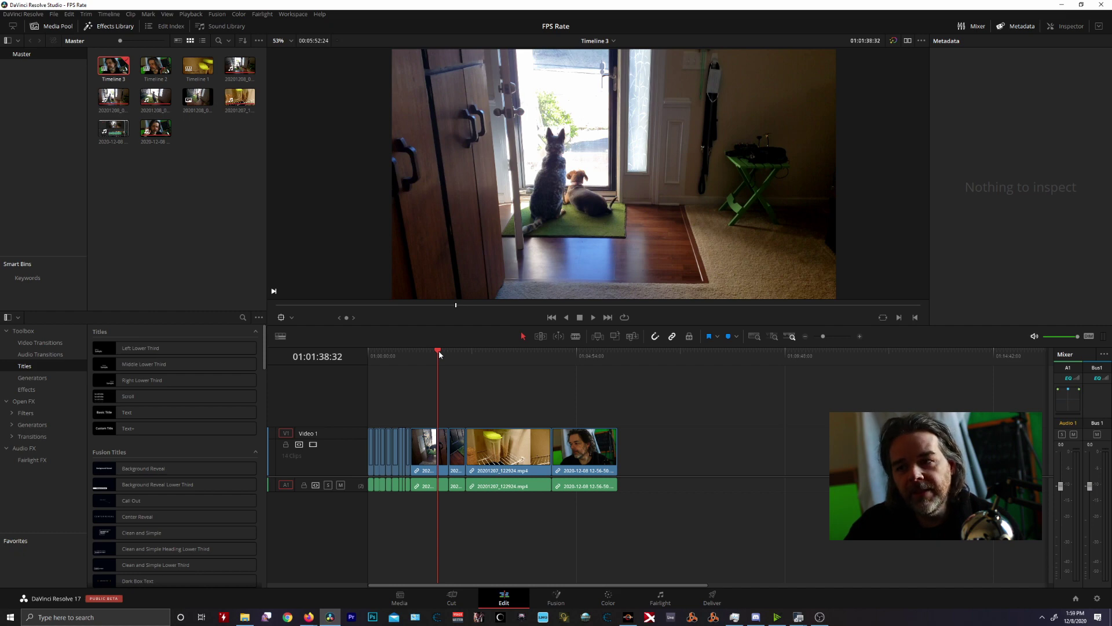